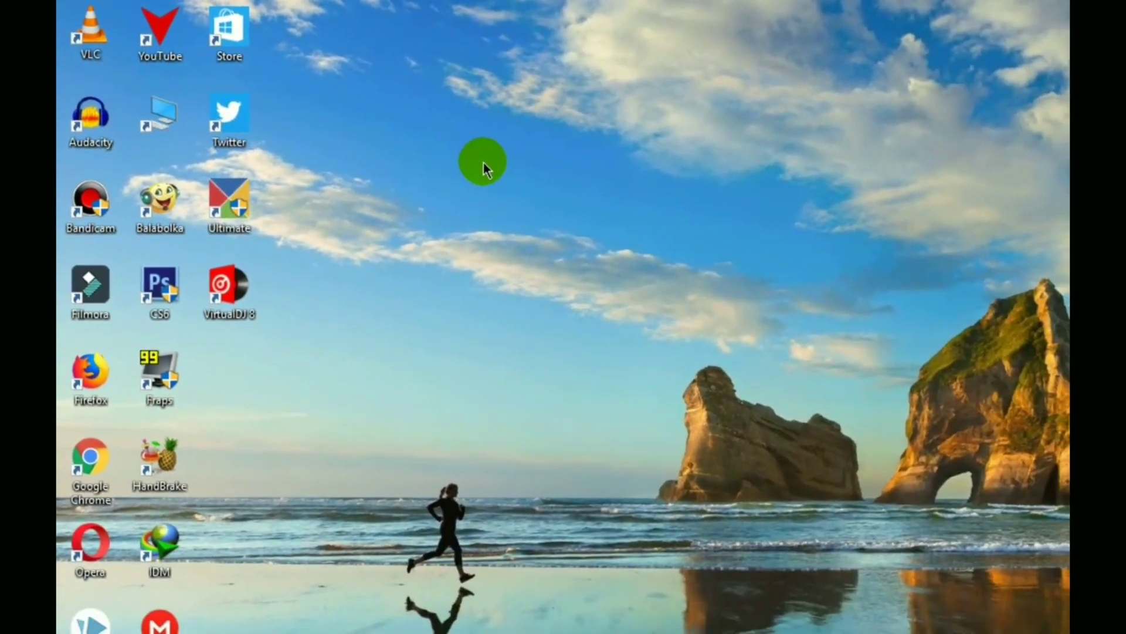
- Refresh the Windows 10 desktop twice from its right-click menu
right_click(616, 213)
left_click(540, 216)
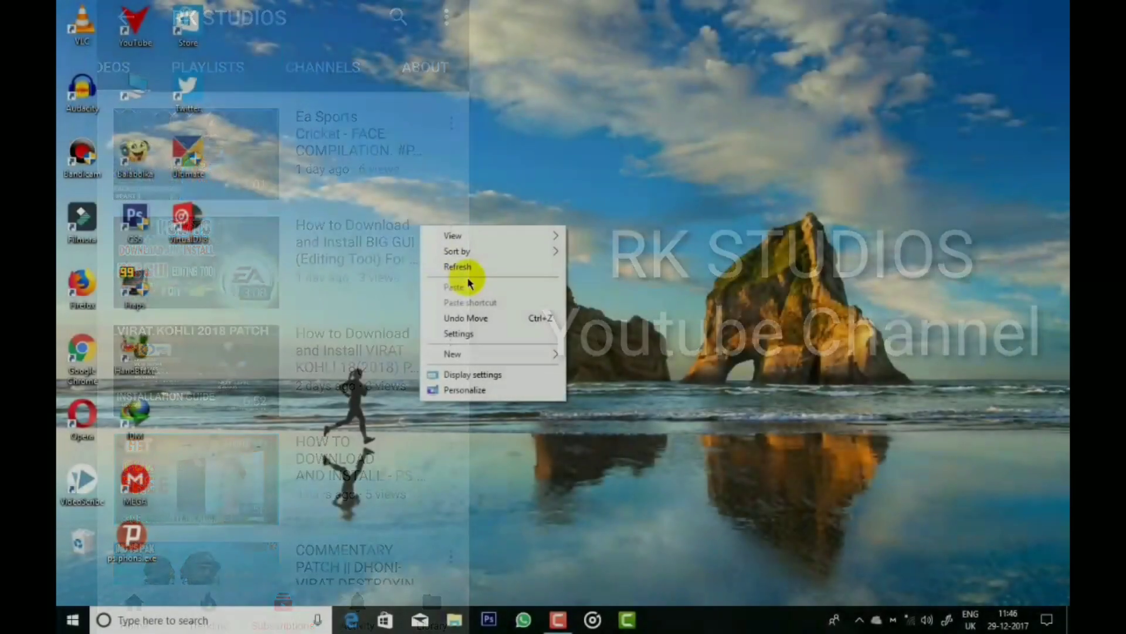
left_click(467, 272)
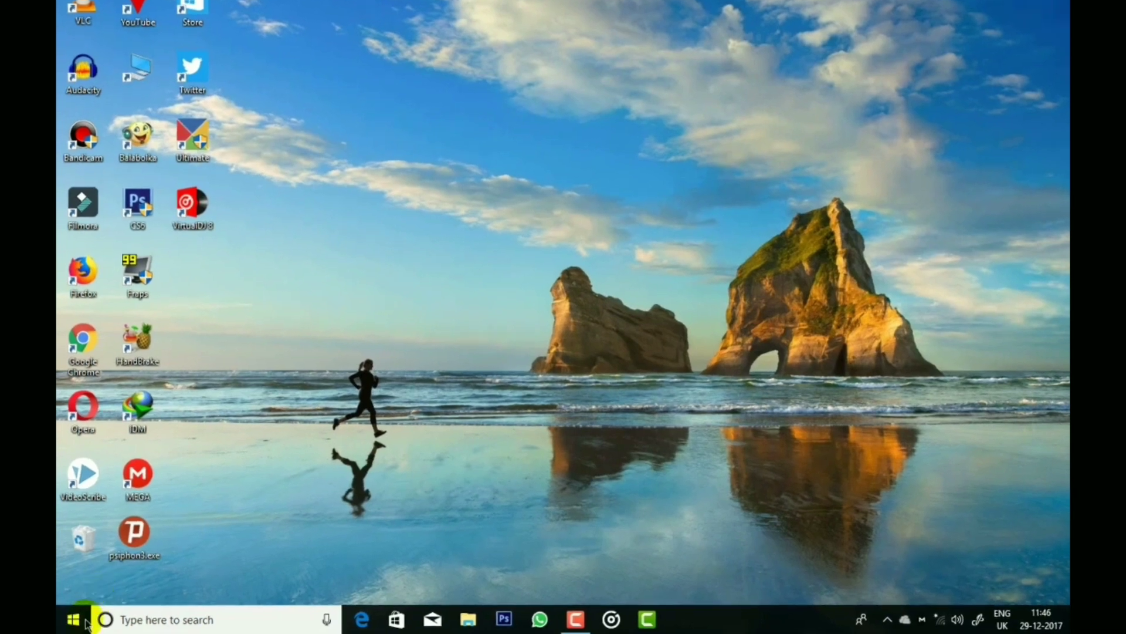
- Run regedit from the Win+X Run dialog
right_click(72, 620)
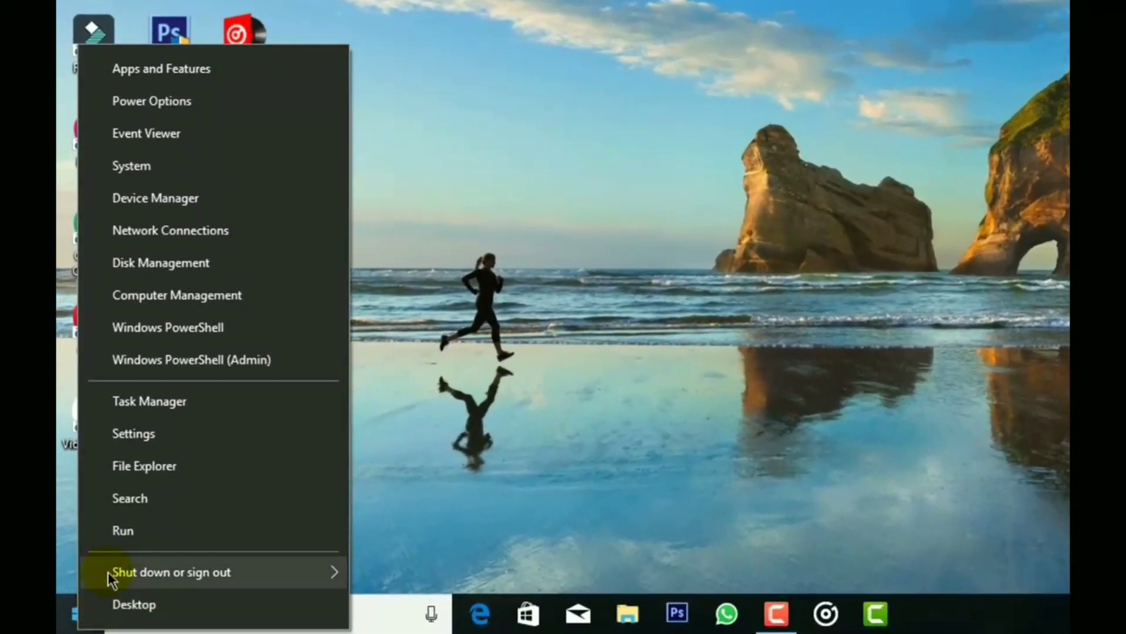
left_click(161, 534)
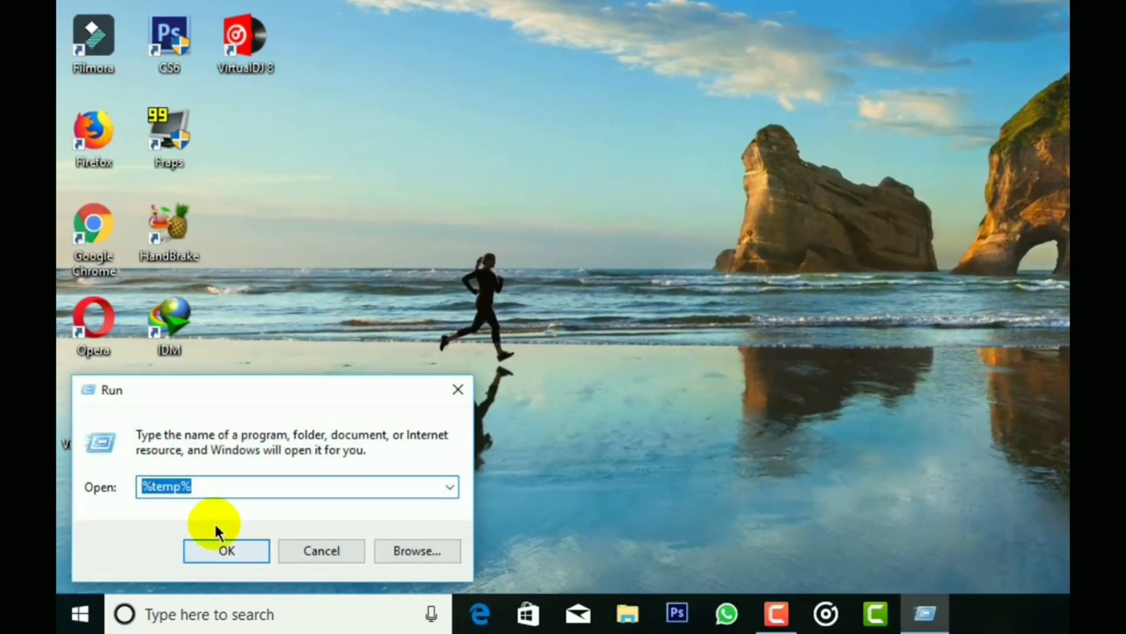
type("re")
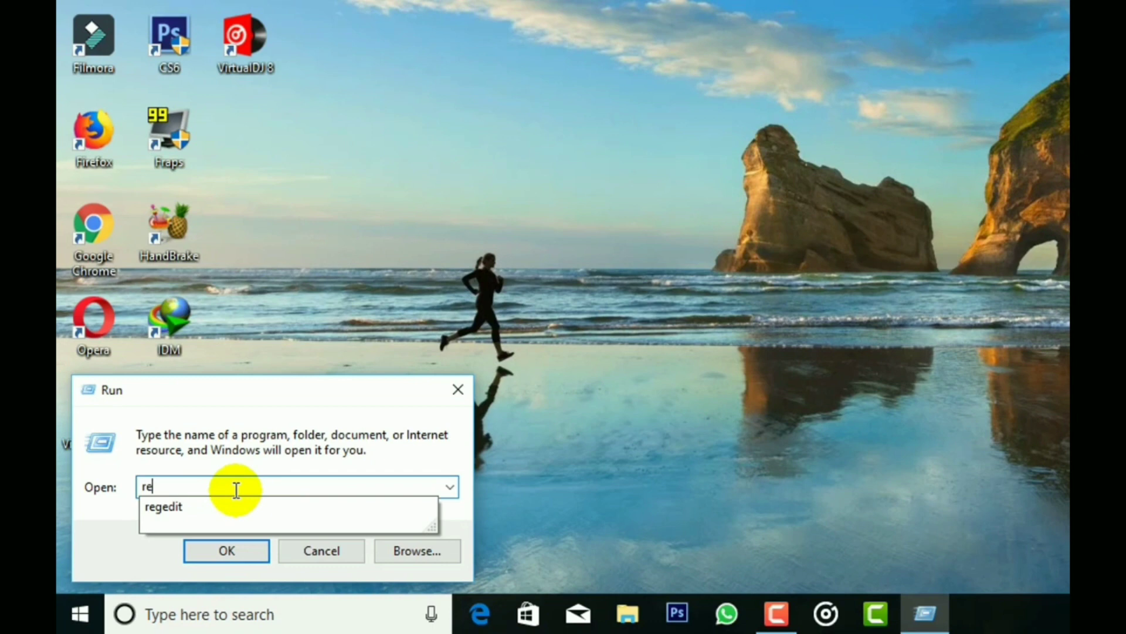
type("gedit")
left_click(237, 490)
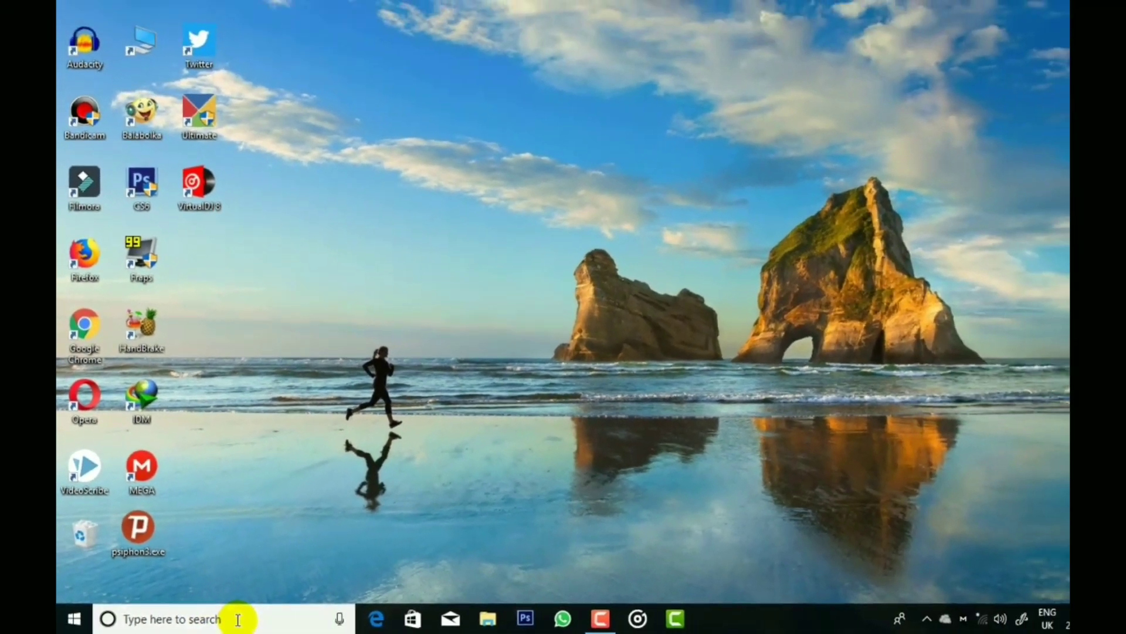
- Launch Registry Editor from taskbar search and allow it admin rights
left_click(238, 619)
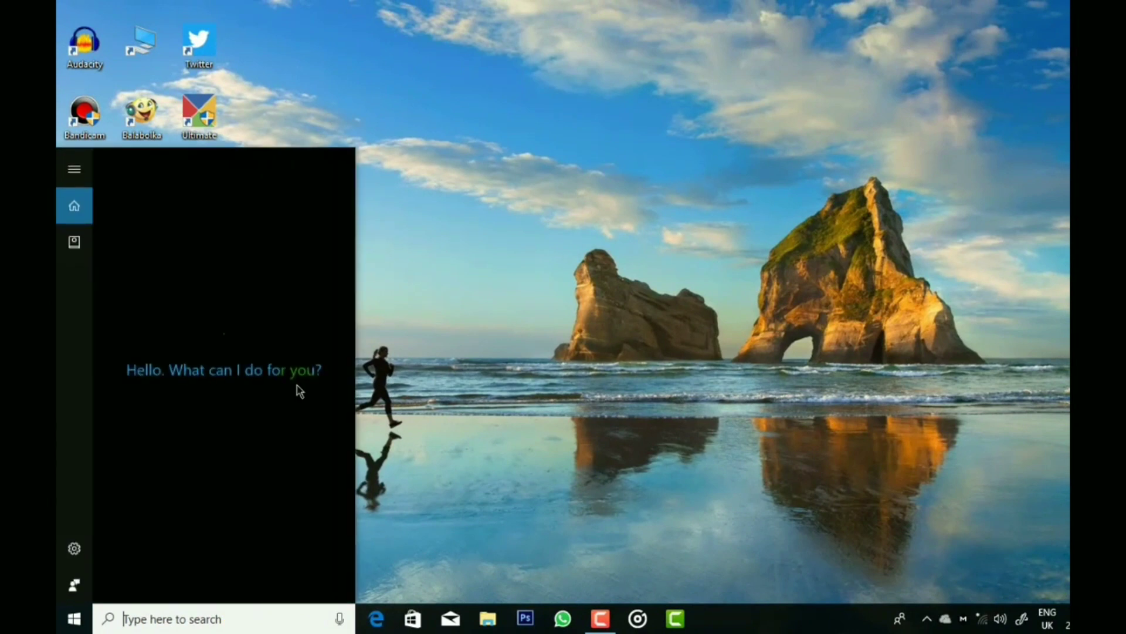
type("regedit")
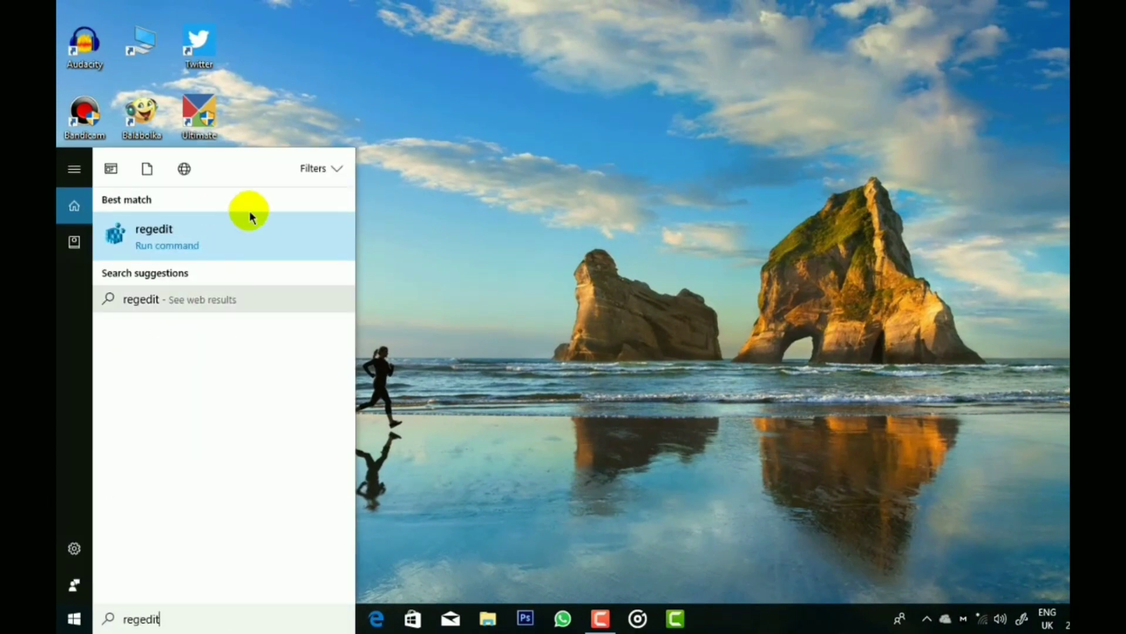
left_click(181, 244)
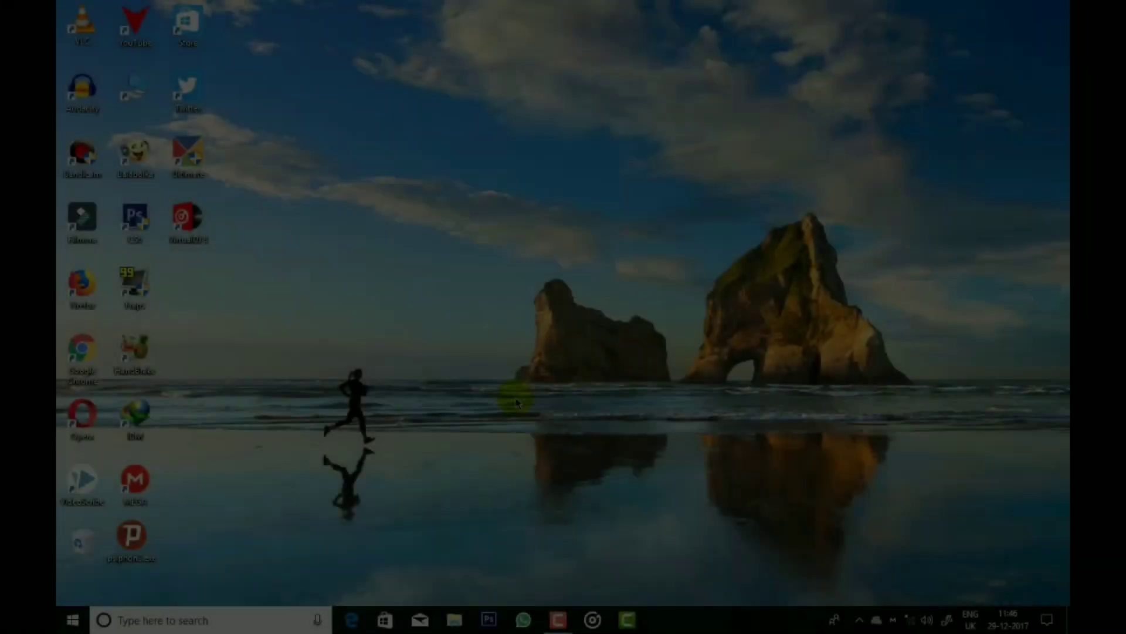
left_click(517, 402)
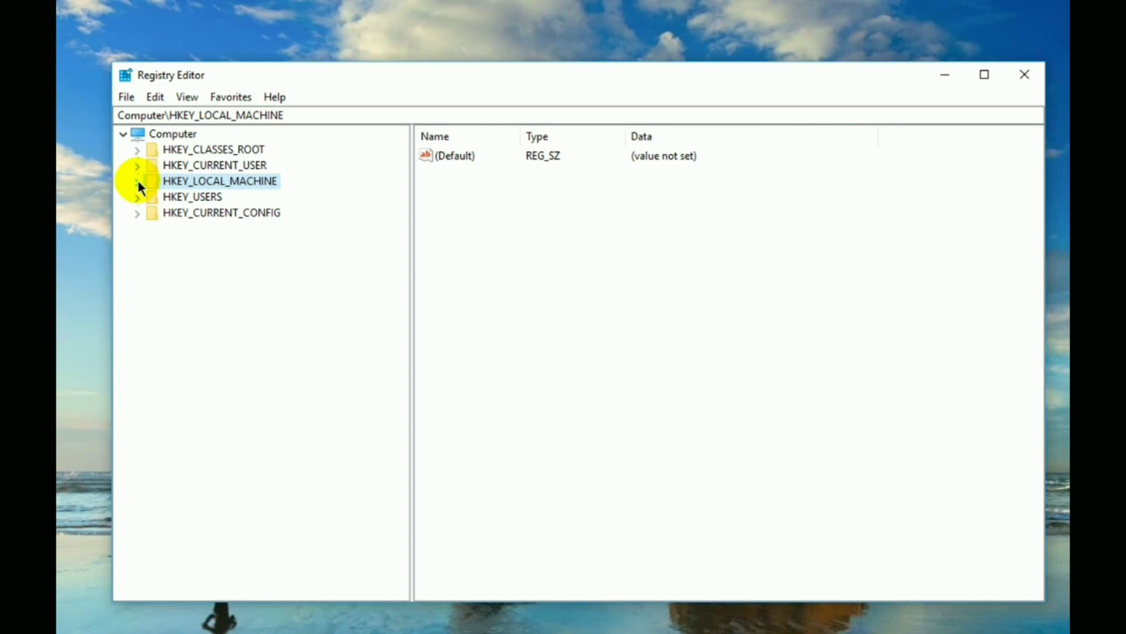
- Navigate to HKEY_LOCAL_MACHINE\SOFTWARE\Microsoft\Windows\CurrentVersion\Explorer in the key tree
left_click(138, 182)
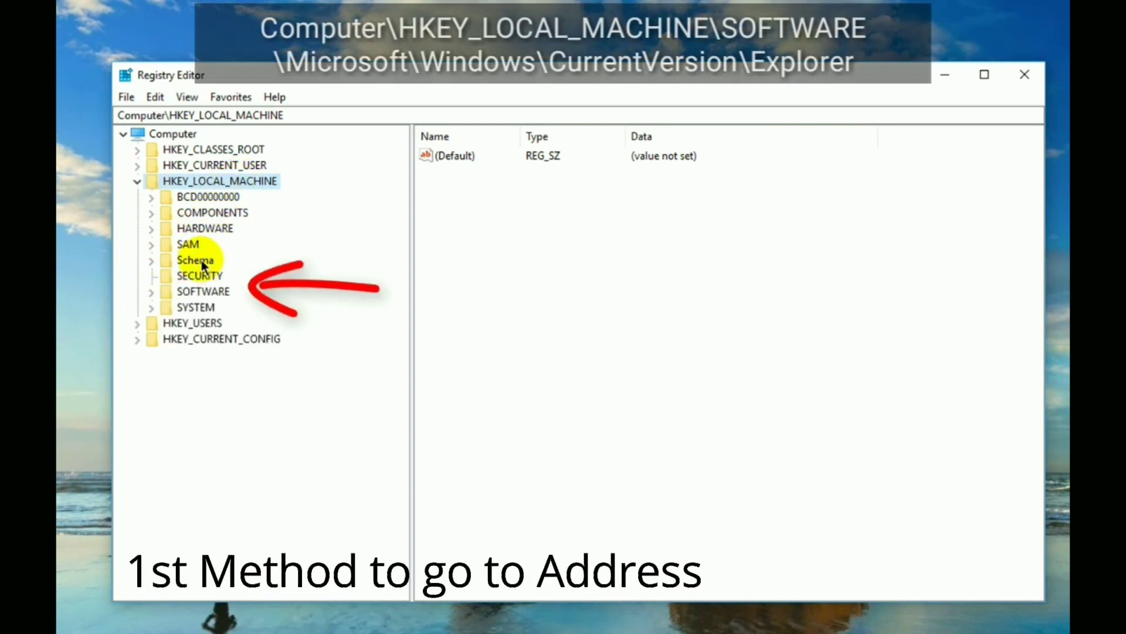
left_click(151, 292)
scroll(217, 346, "down", 1)
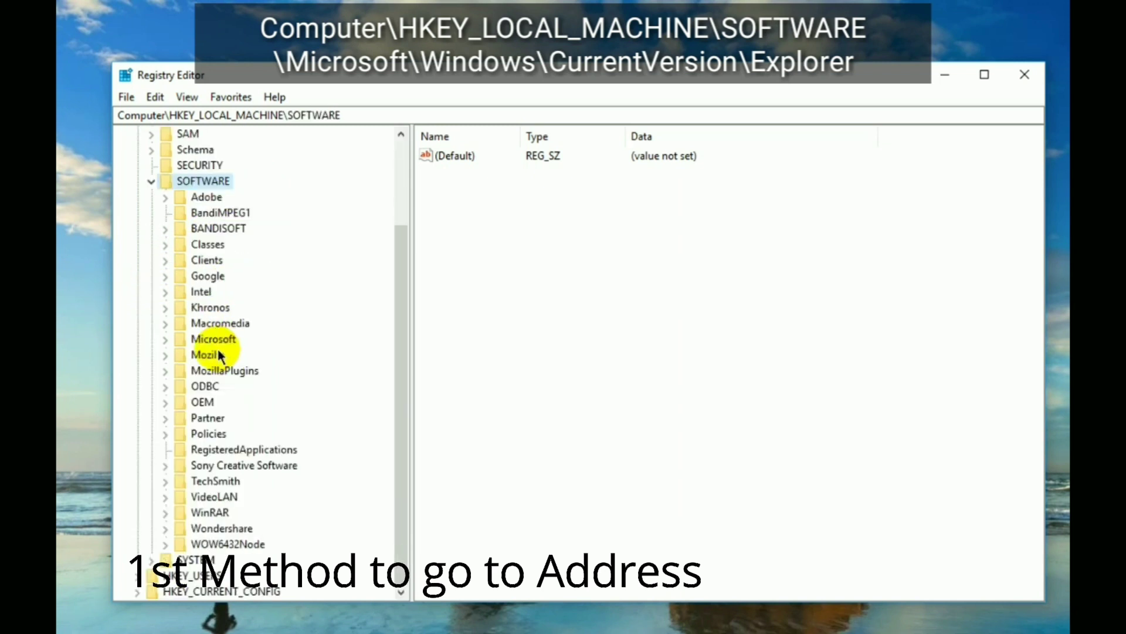
left_click(214, 340)
left_click(165, 339)
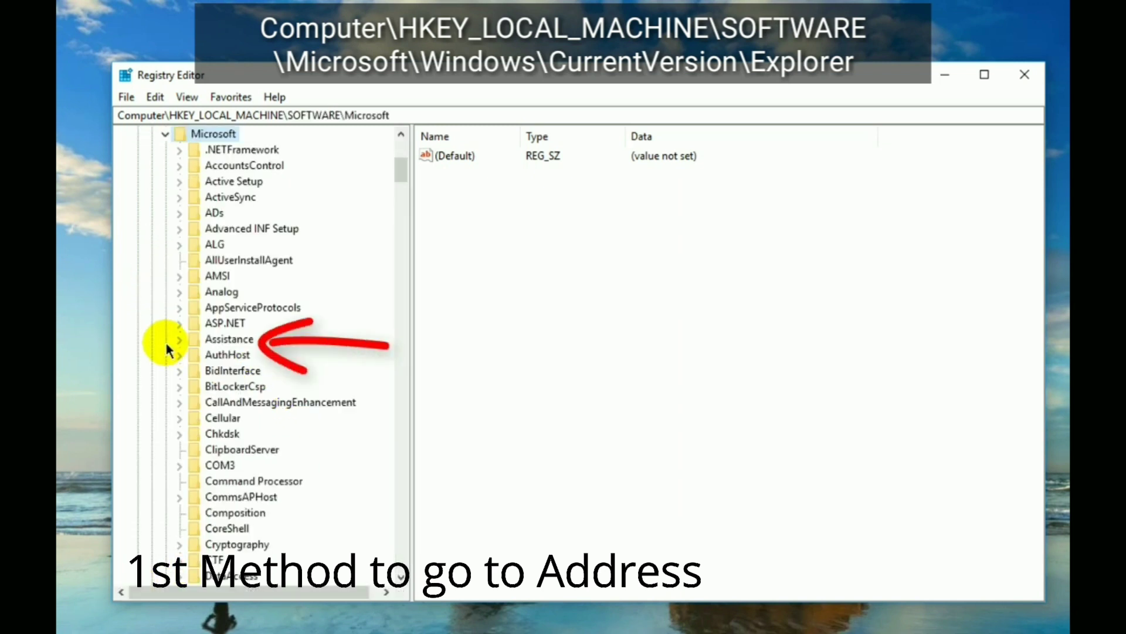
scroll(254, 269, "down", 2)
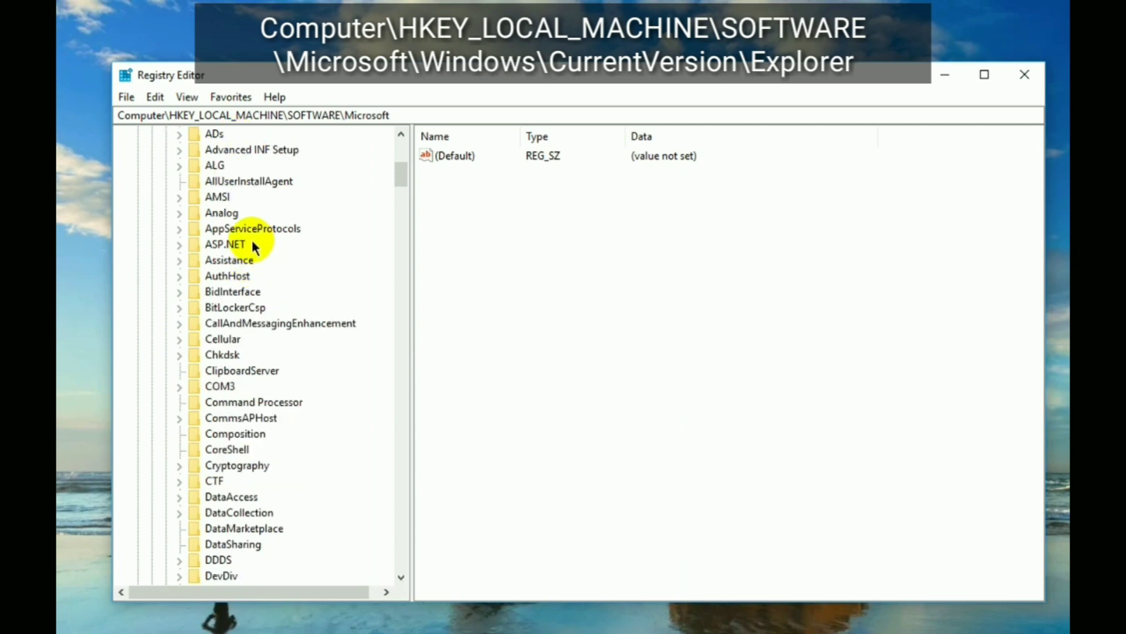
scroll(254, 233, "down", 20)
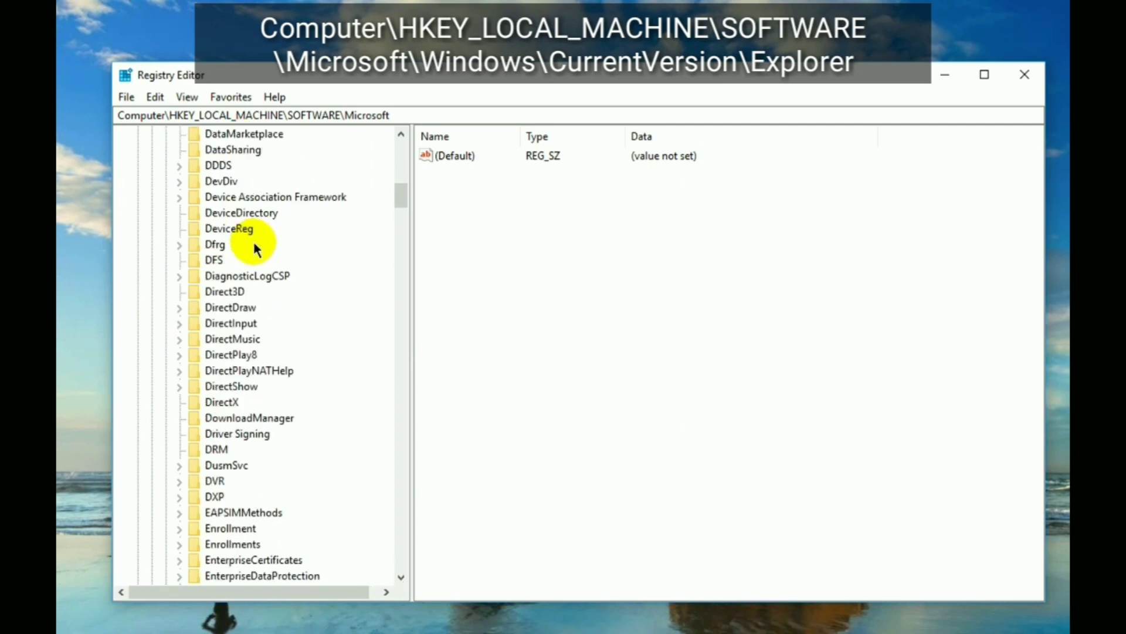
scroll(256, 248, "down", 20)
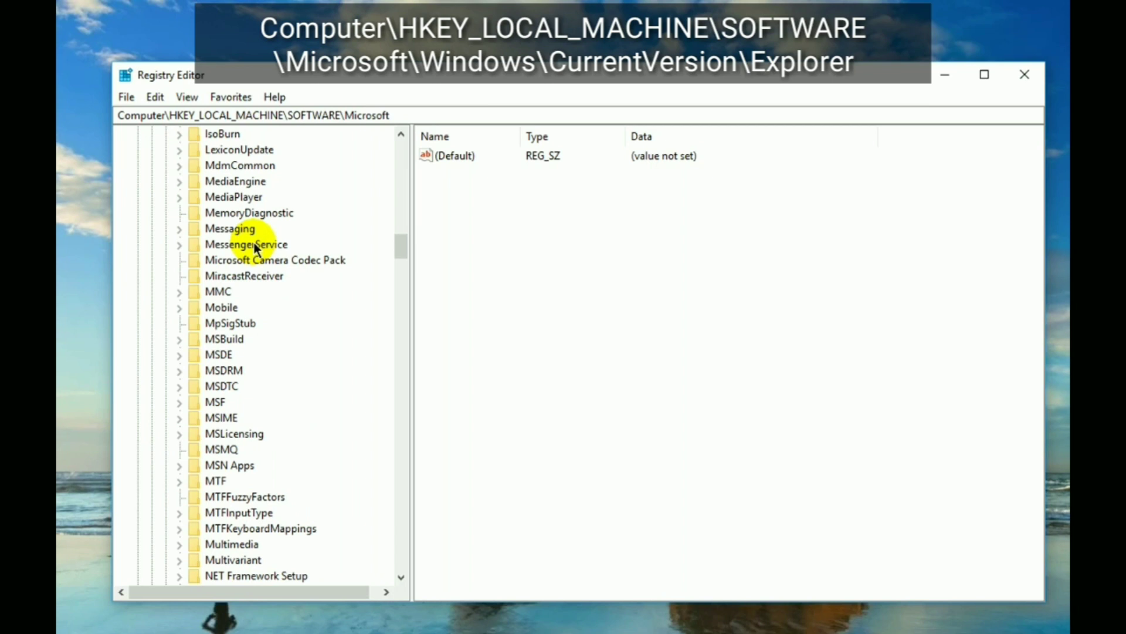
scroll(254, 245, "down", 3)
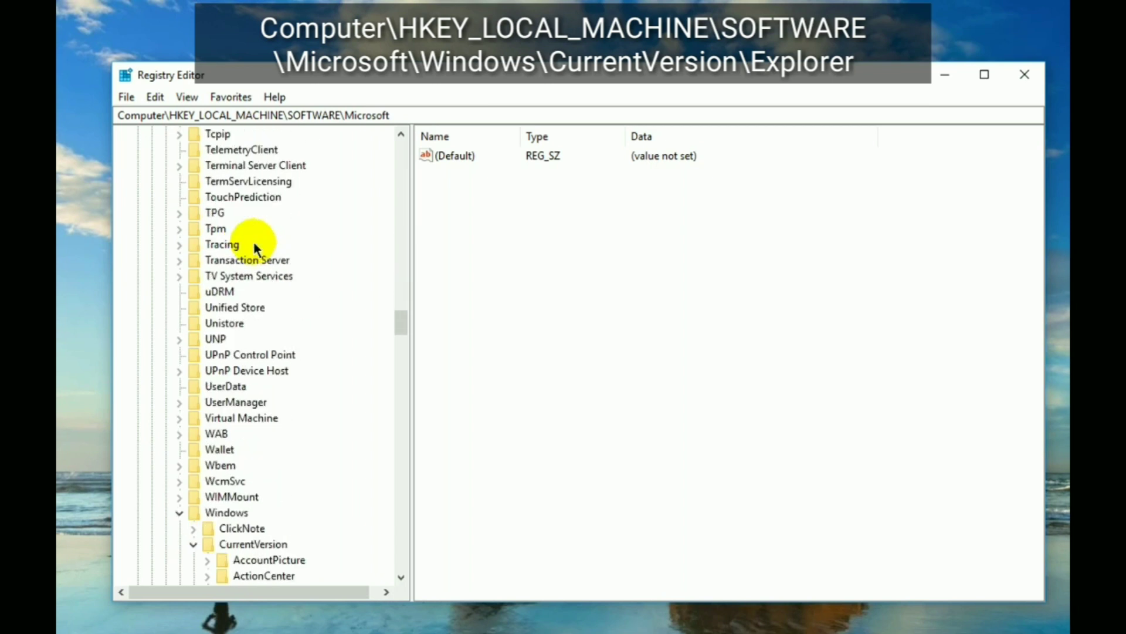
scroll(258, 255, "down", 5)
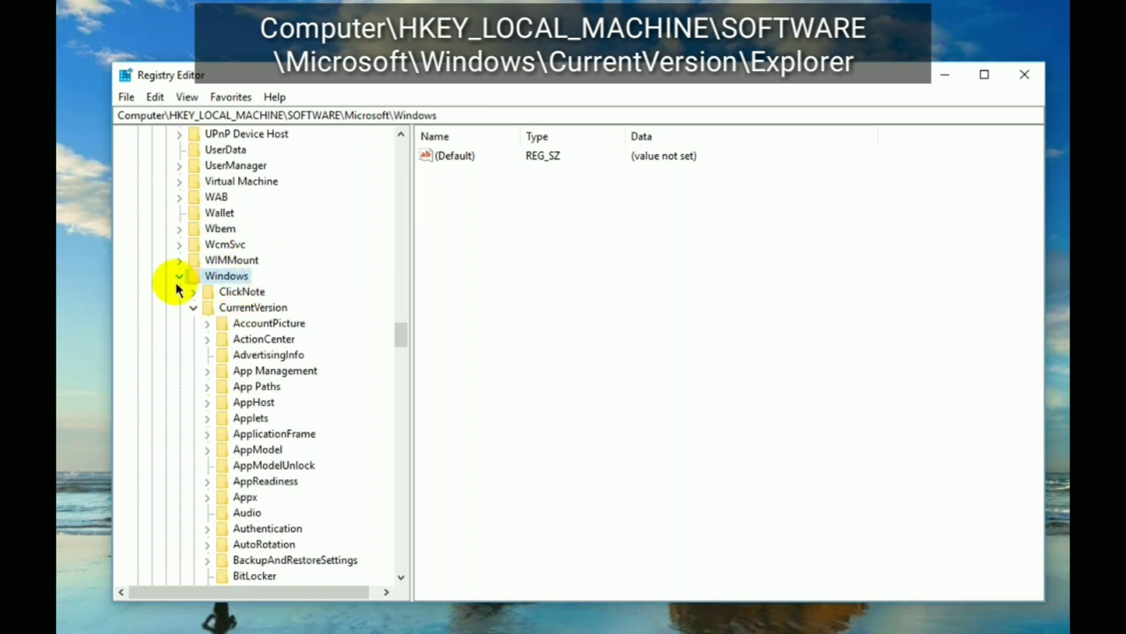
scroll(178, 280, "down", 3)
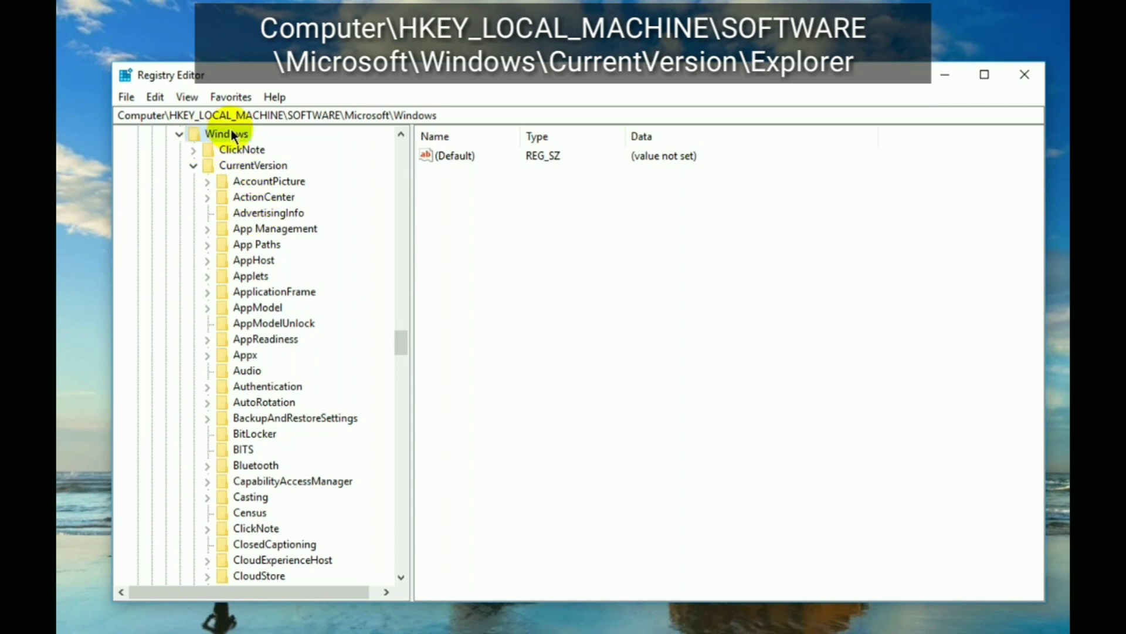
left_click(254, 166)
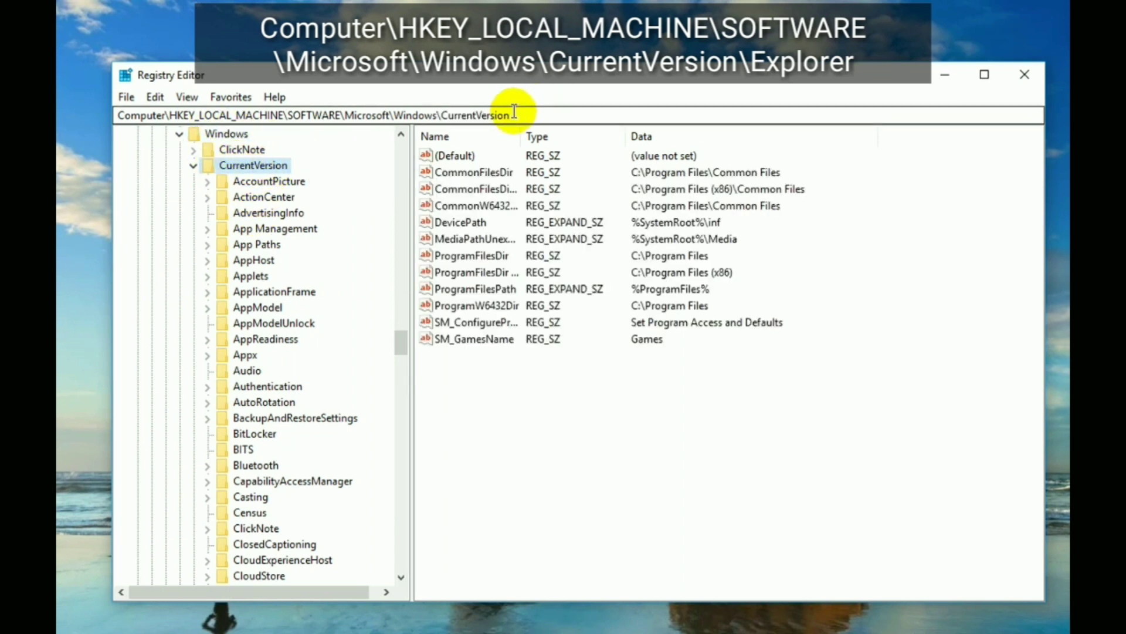
scroll(294, 371, "down", 7)
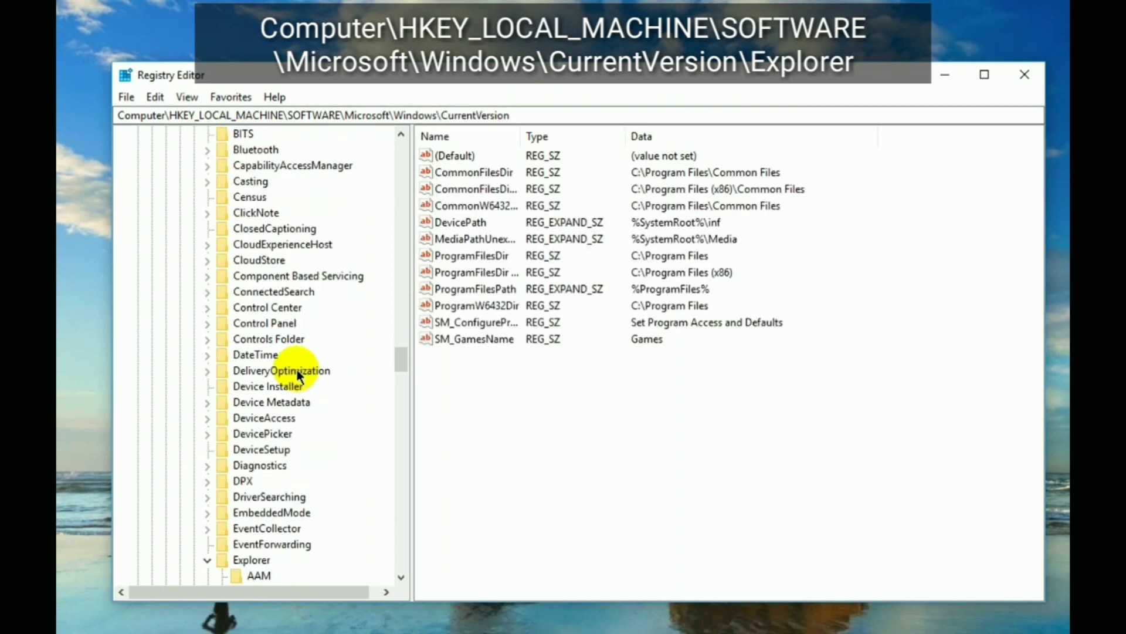
left_click(253, 562)
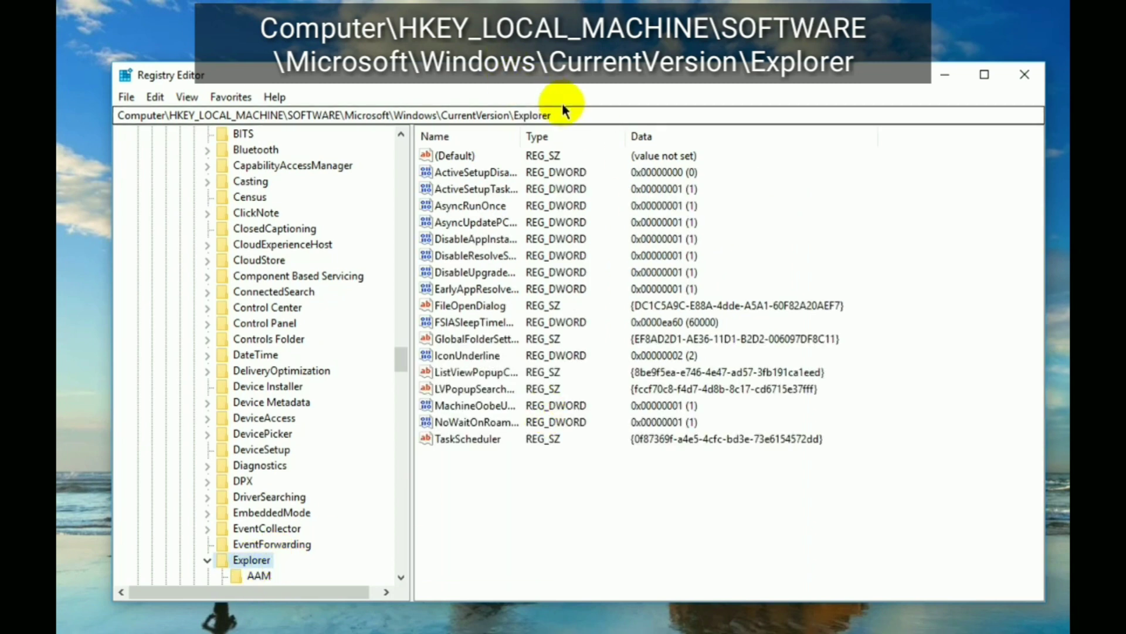
- Copy the Explorer key's full path from the address bar
left_click_drag(573, 114, 101, 115)
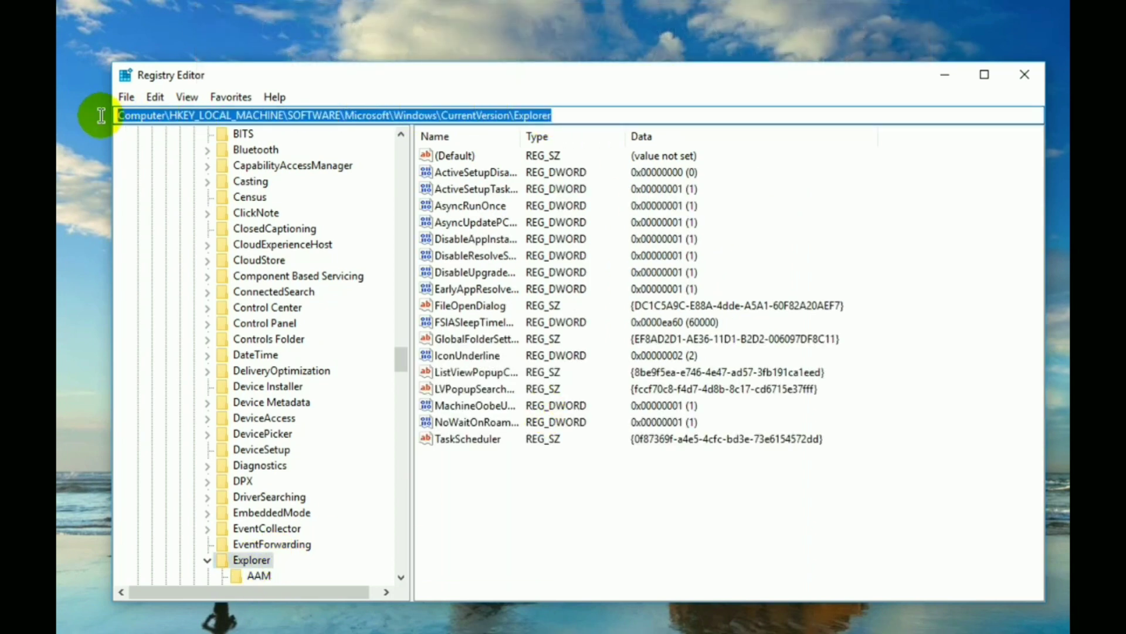
right_click(466, 114)
left_click(539, 170)
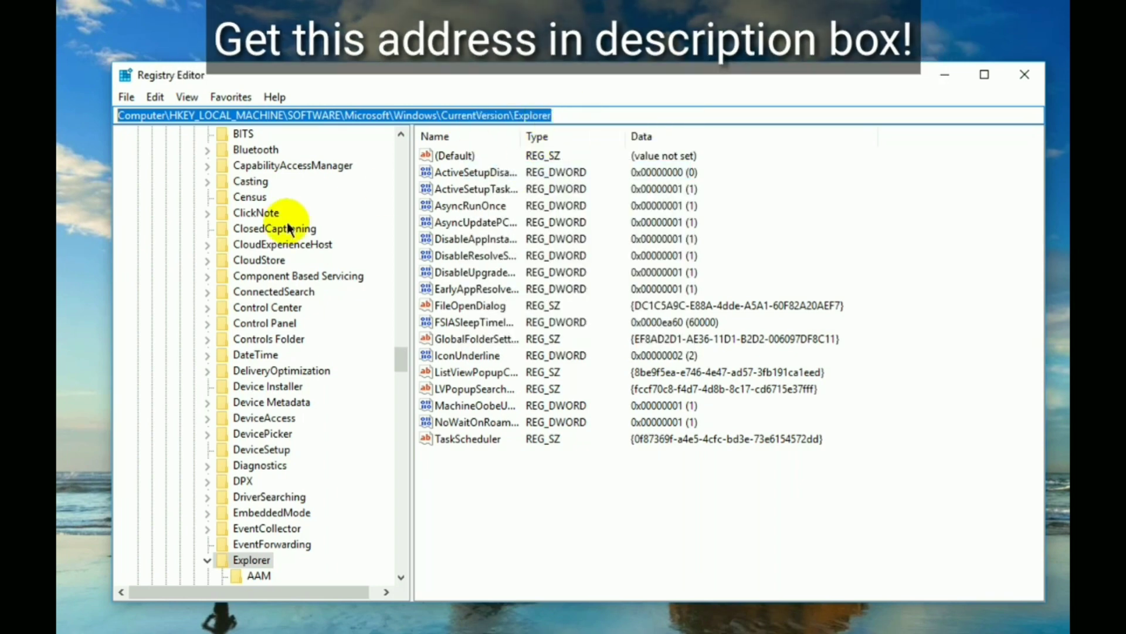
scroll(268, 231, "up", 20)
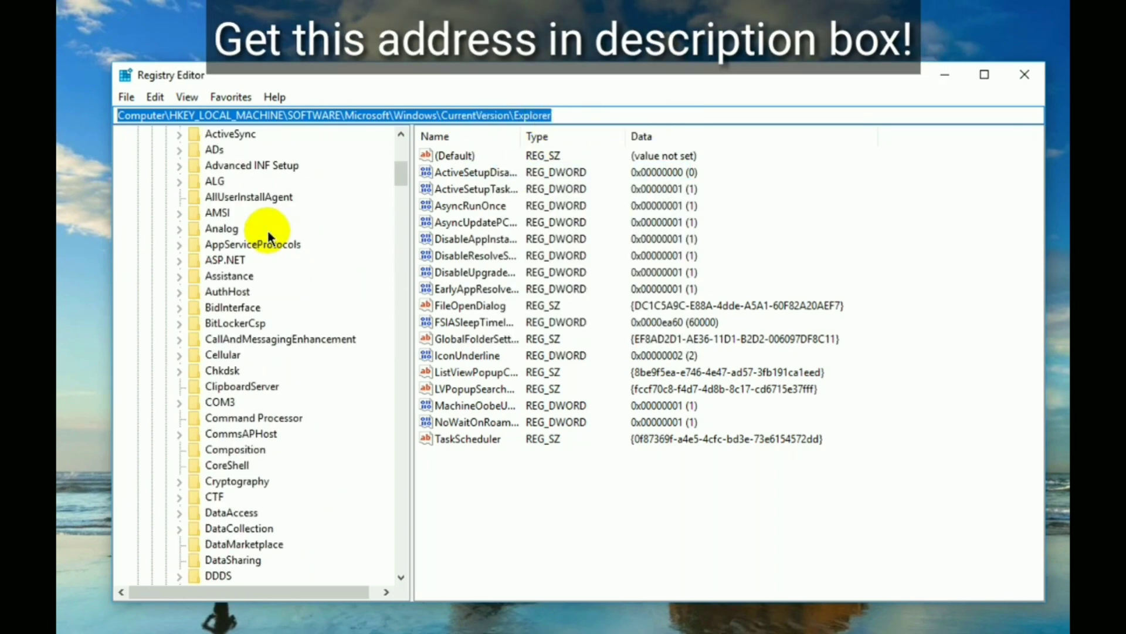
scroll(267, 232, "up", 8)
- Paste the copied Explorer path into the address bar to jump straight to that key
left_click(173, 133)
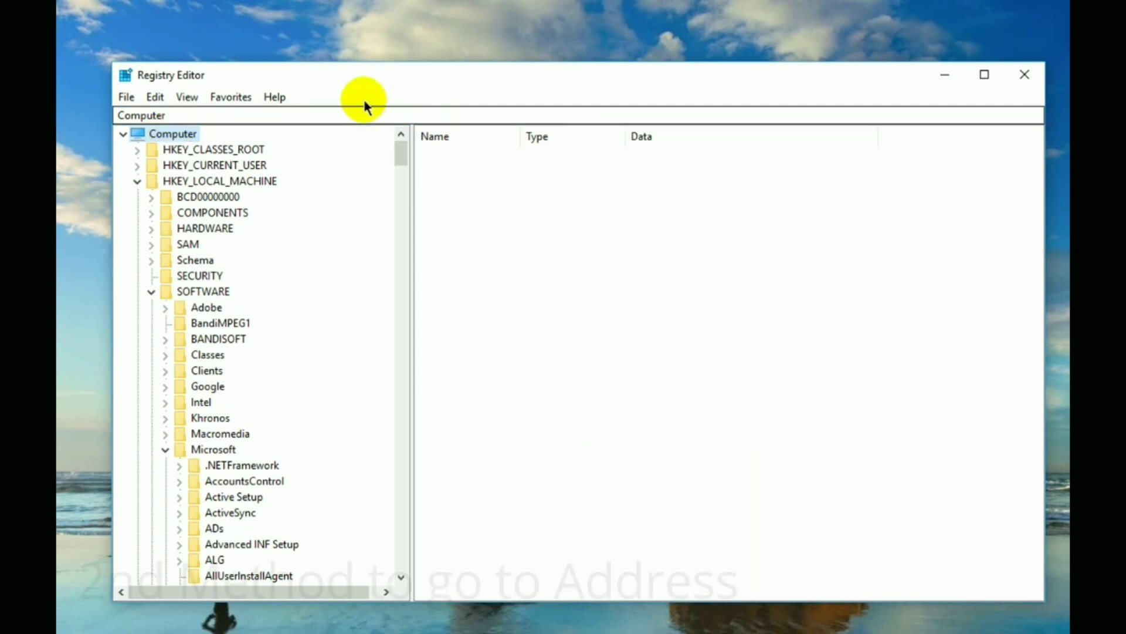
right_click(355, 114)
left_click(418, 190)
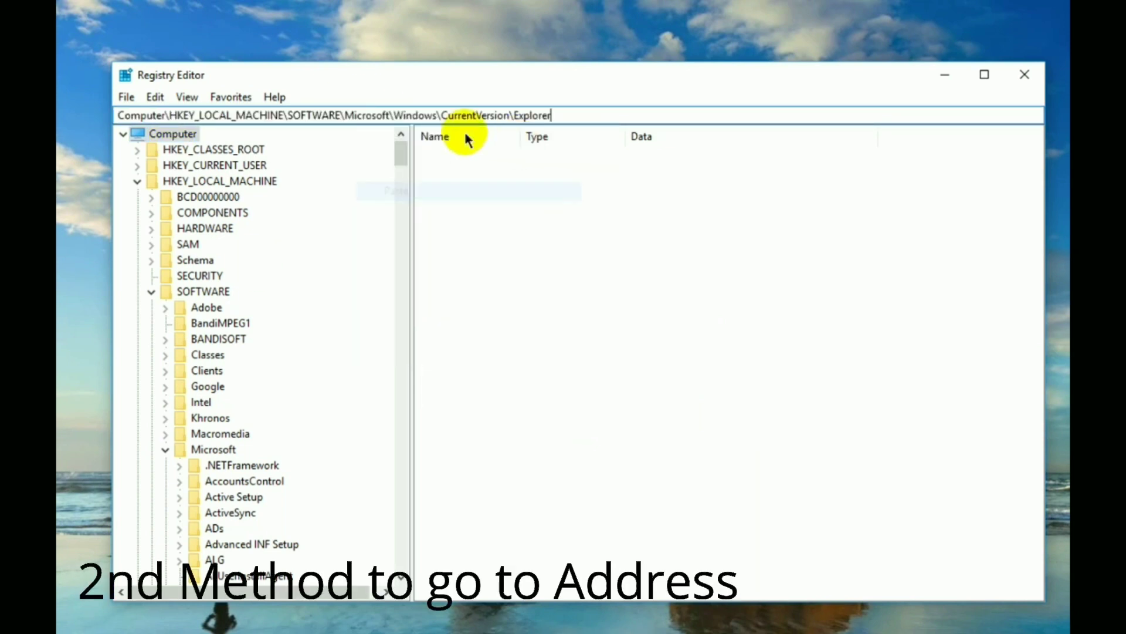
key("Return")
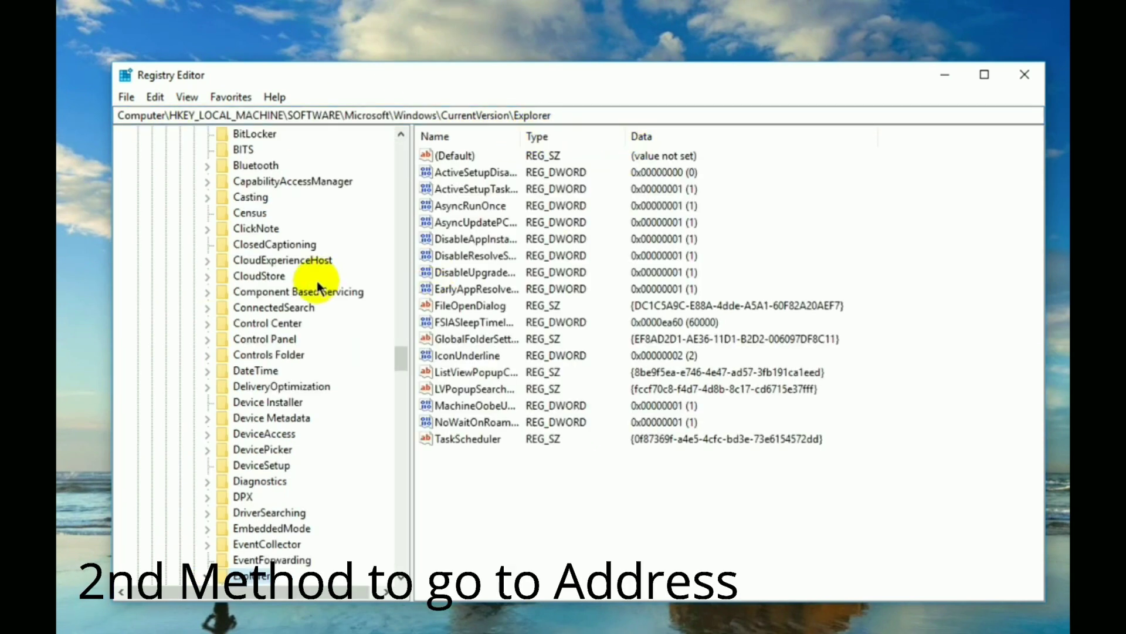
scroll(315, 327, "down", 7)
scroll(298, 329, "down", 19)
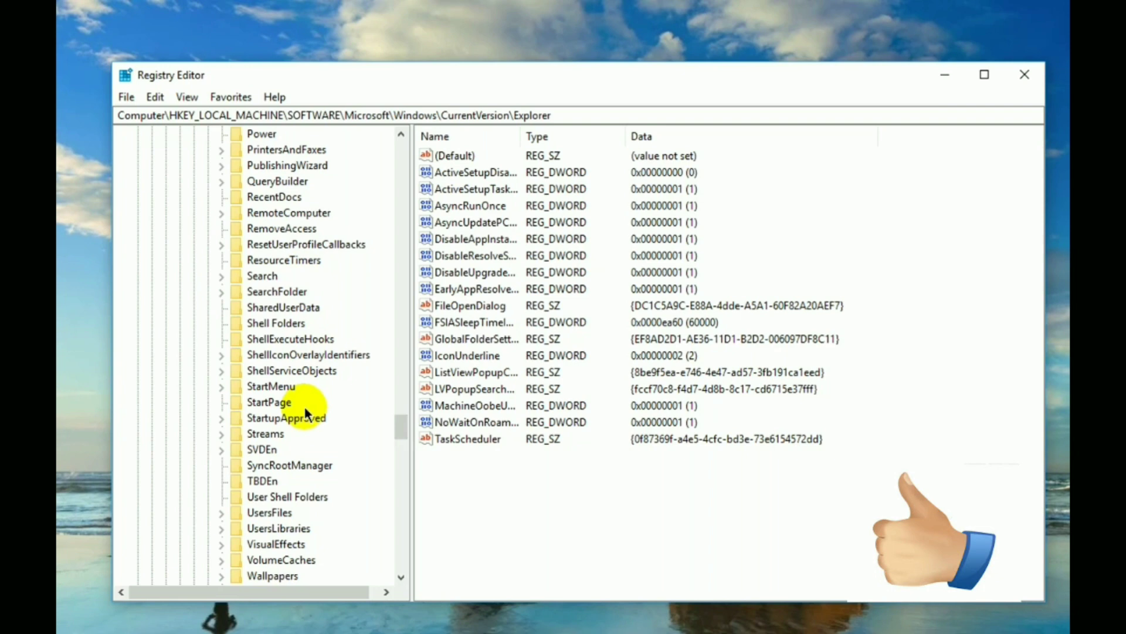
scroll(308, 326, "up", 15)
scroll(323, 314, "up", 7)
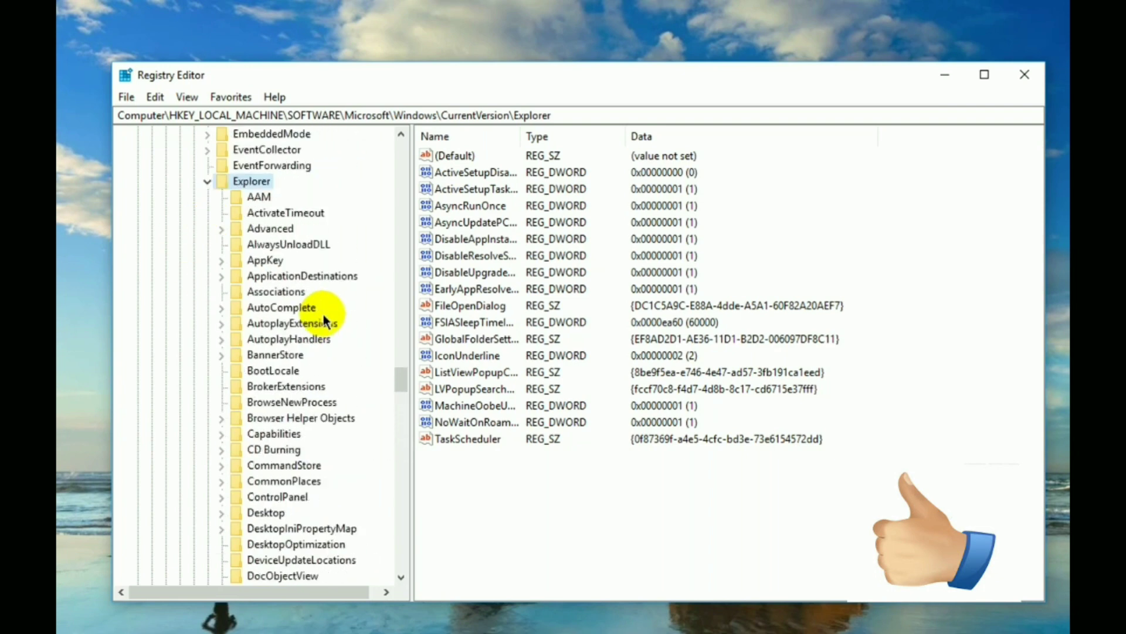
- Create a new key named Shell Icons under Explorer
right_click(257, 263)
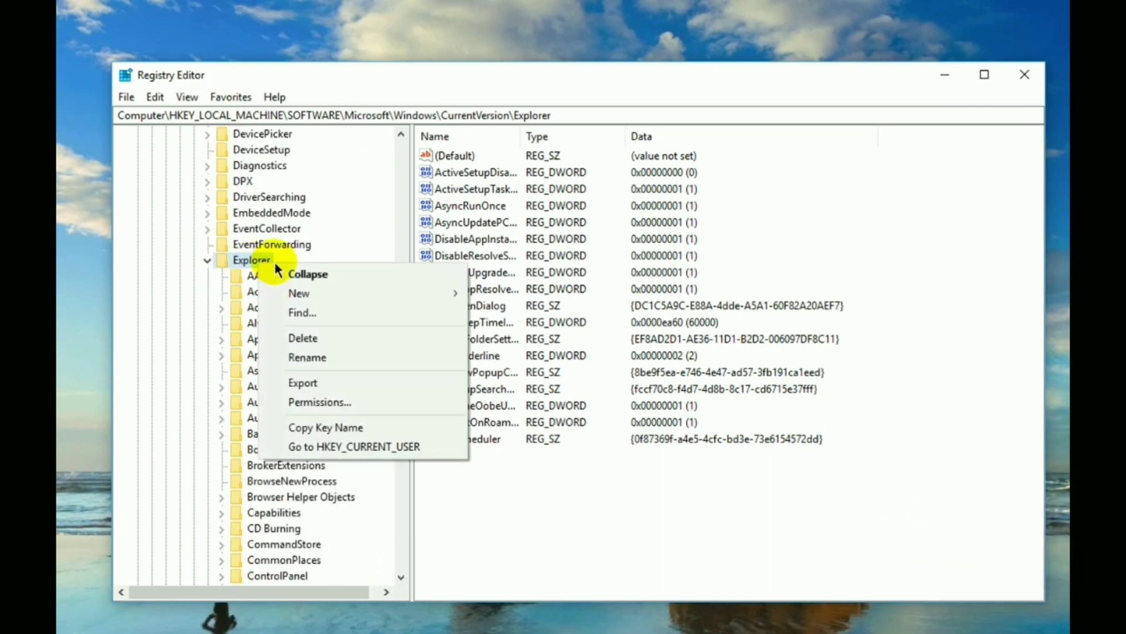
mouse_move(311, 298)
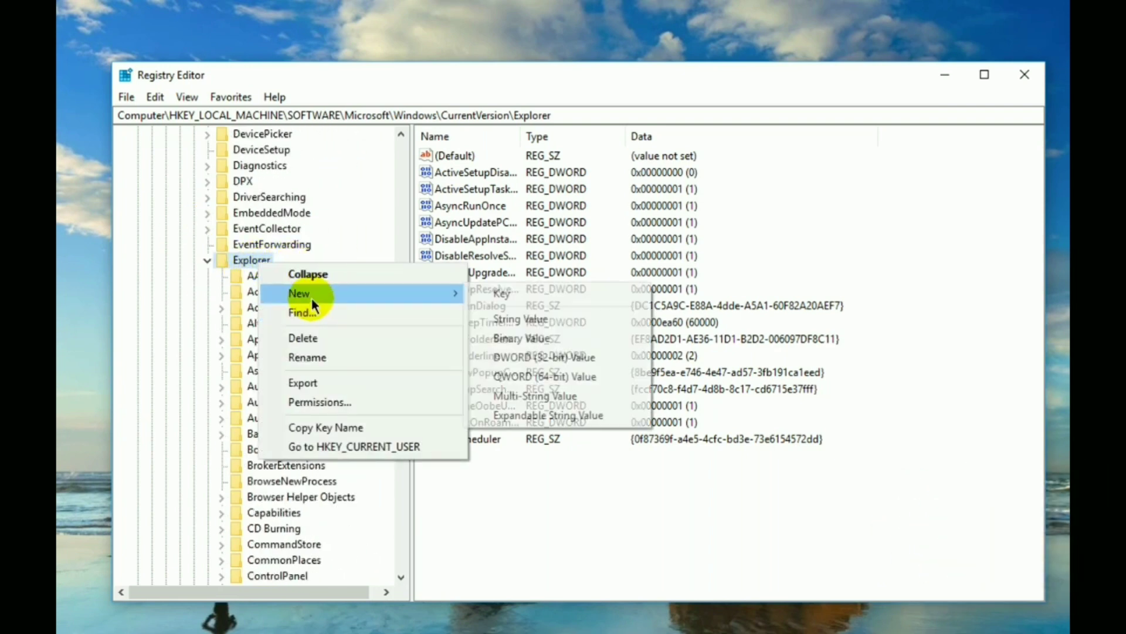
left_click(494, 298)
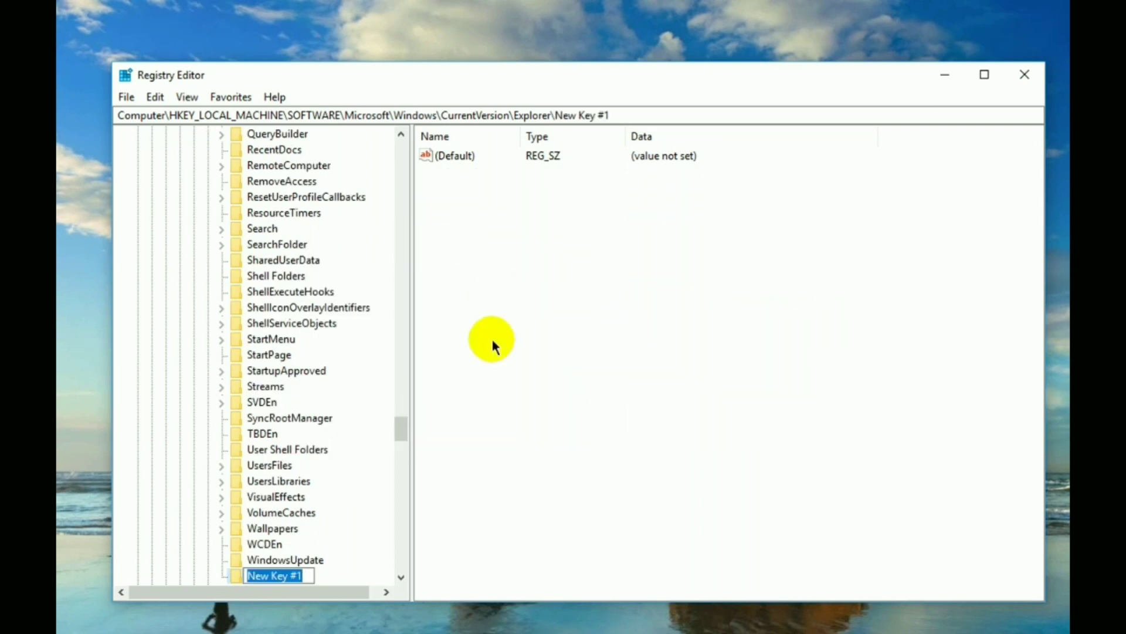
type("Shell Icons")
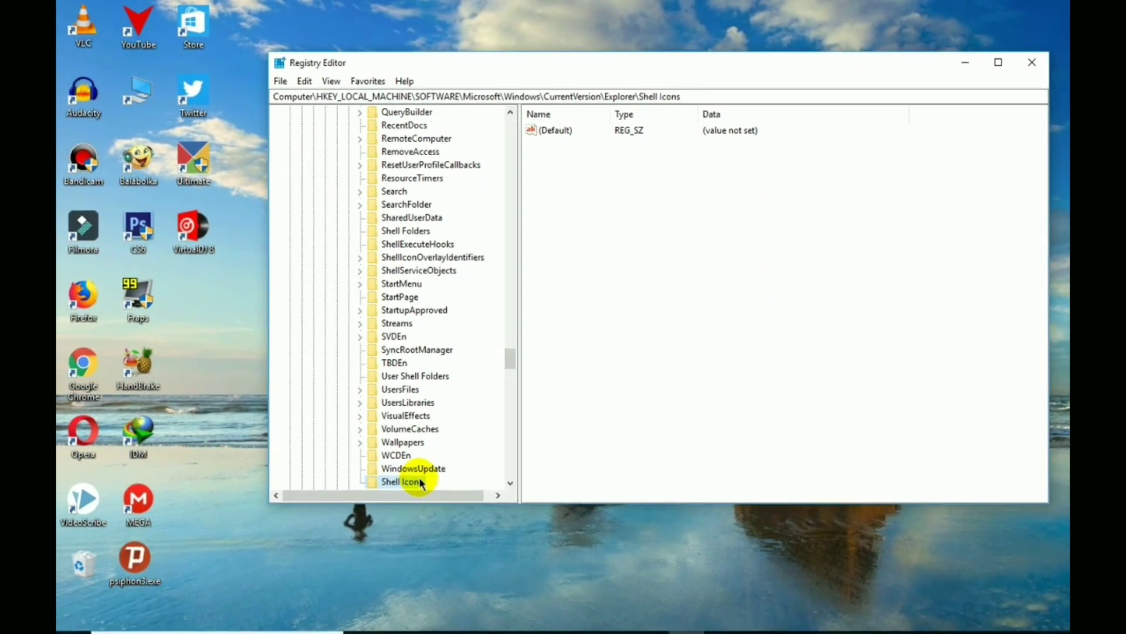
- Add a new string value named 29 inside Shell Icons
right_click(421, 482)
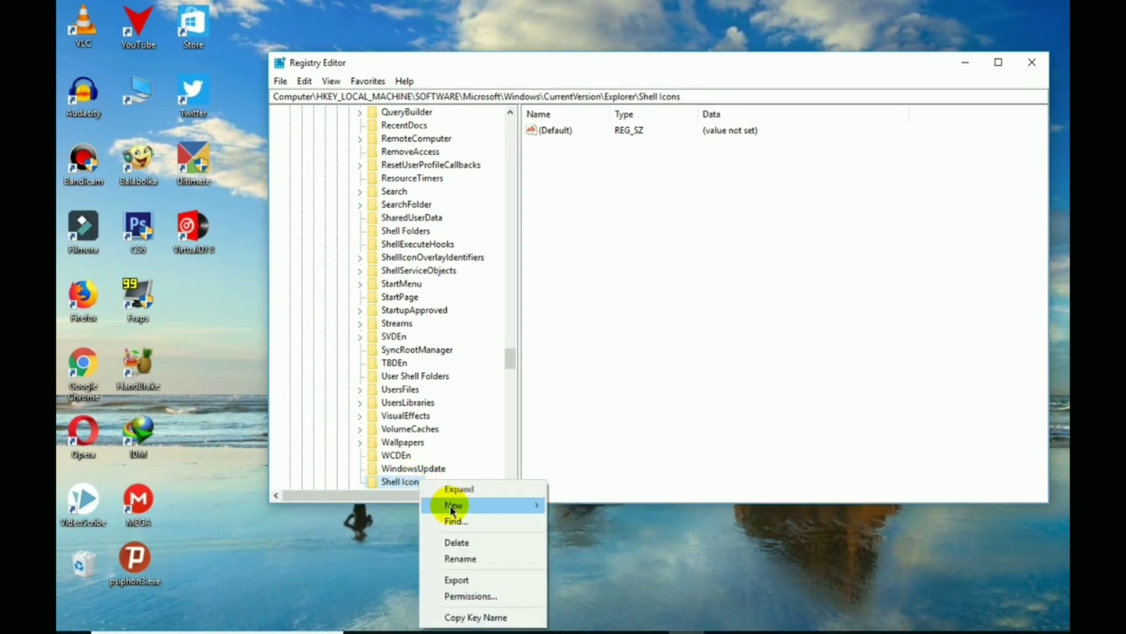
mouse_move(530, 505)
left_click(610, 528)
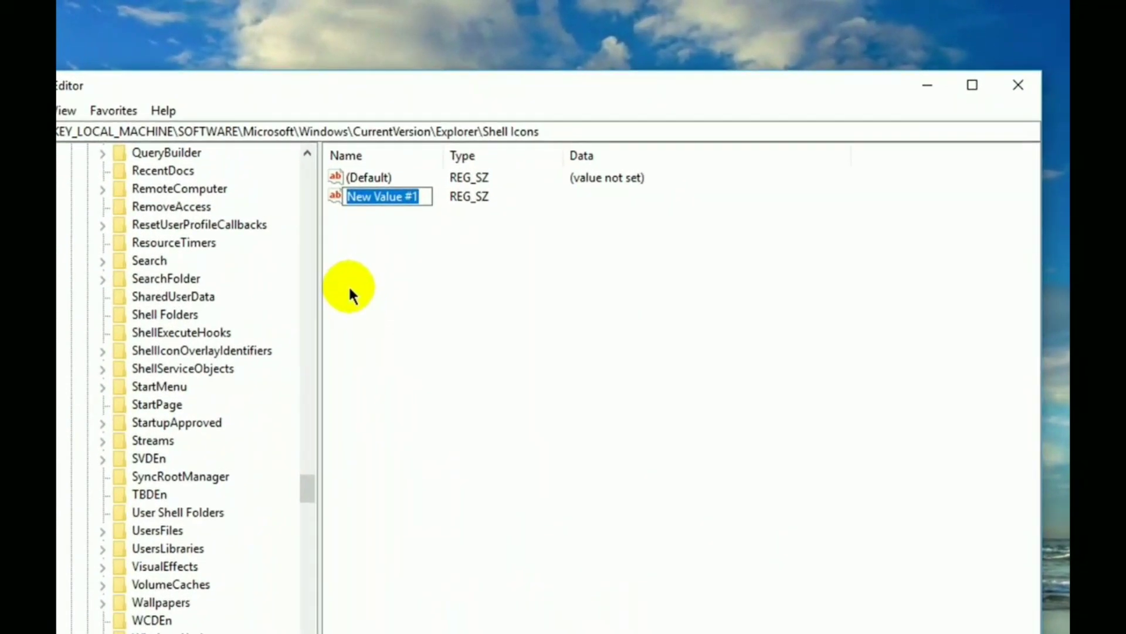
type("29")
key("Return")
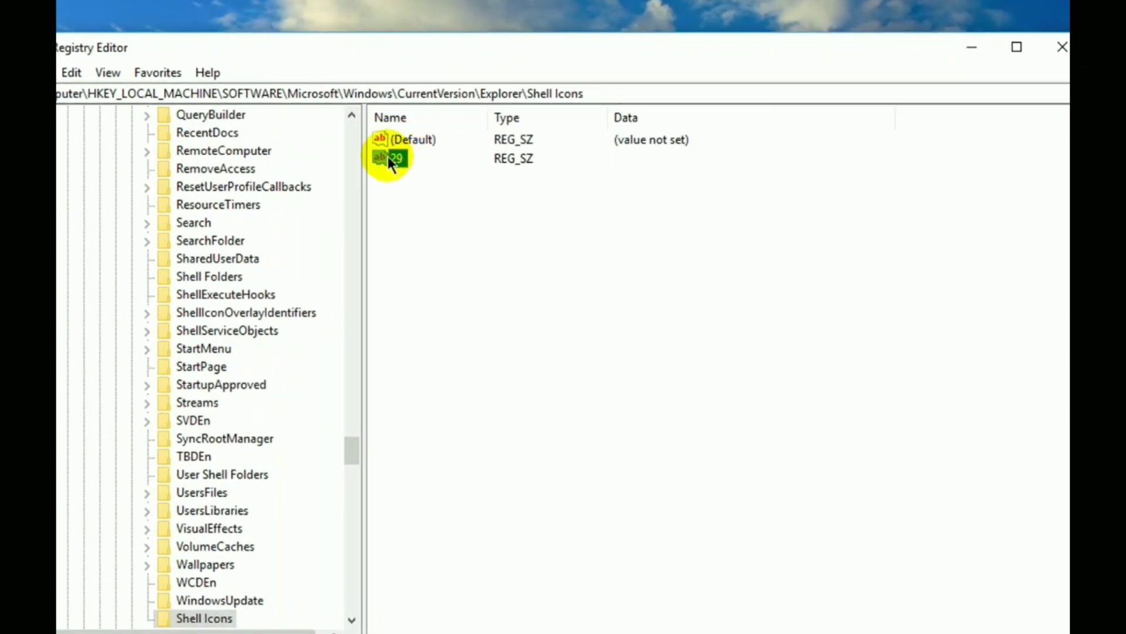
- Open value 29's edit dialog and begin typing the %windir% path into its data field
double_click(403, 160)
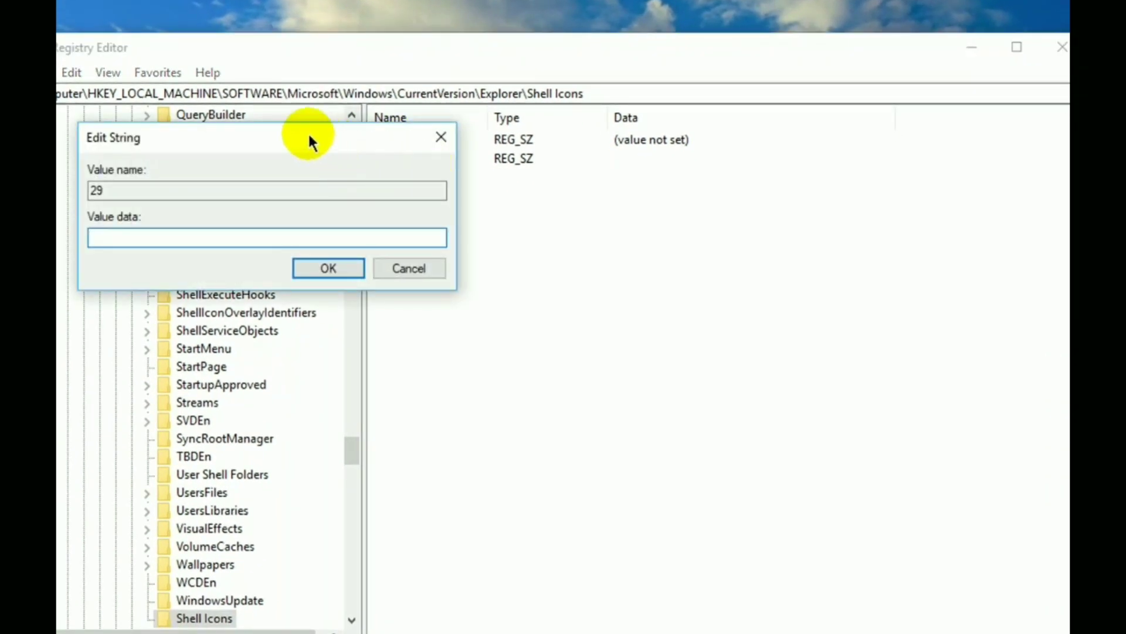
left_click_drag(307, 139, 631, 223)
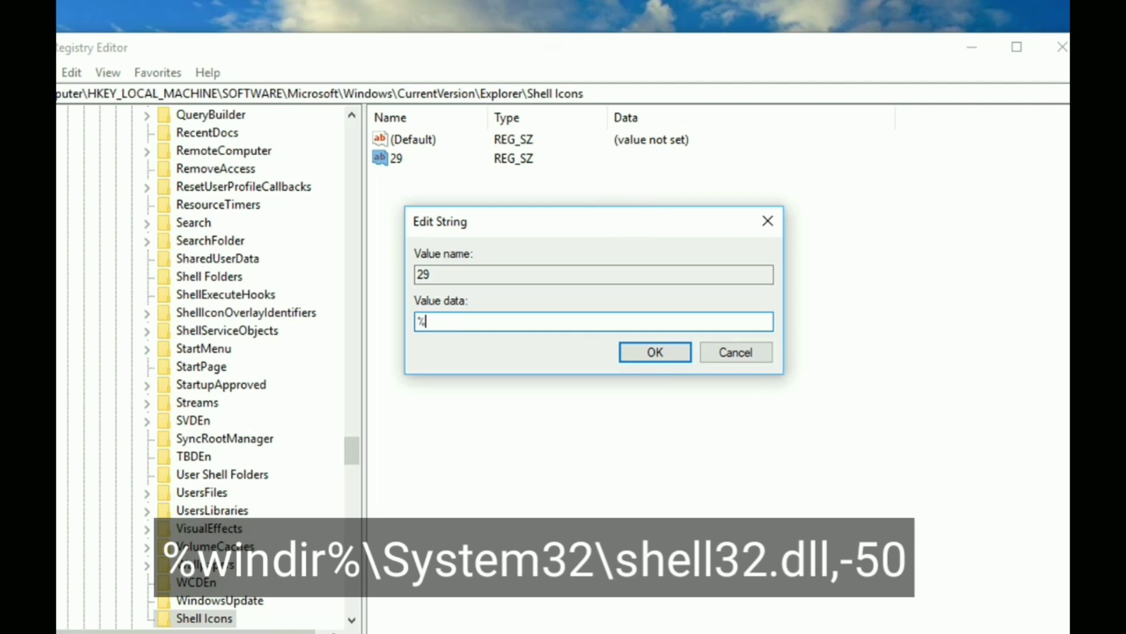
type("windir")
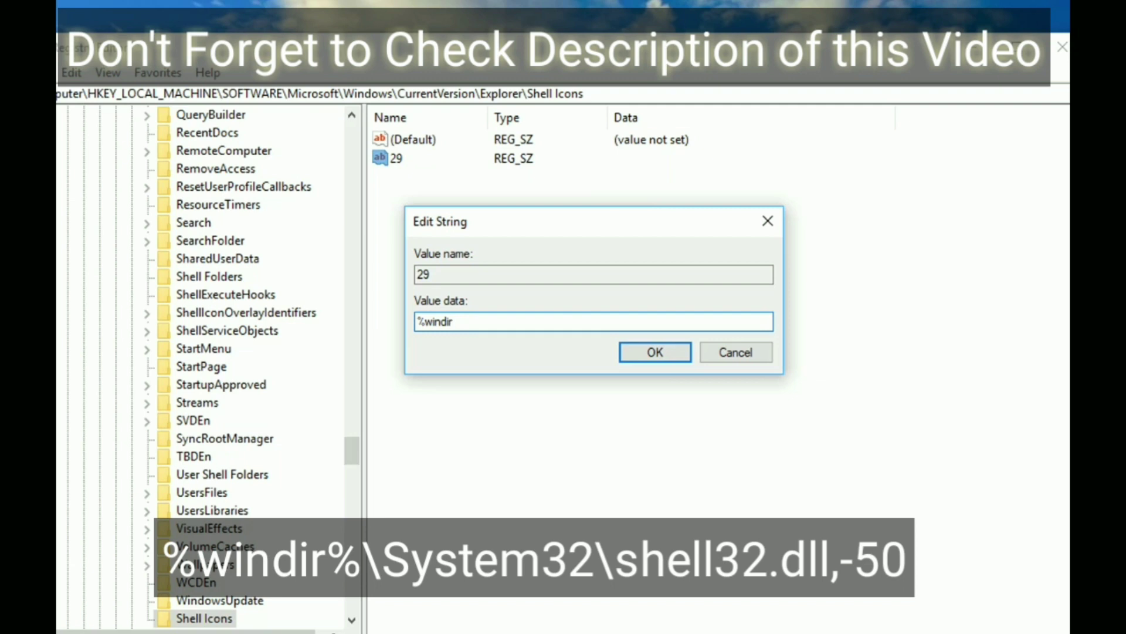
type("%\\System32\\shell32")
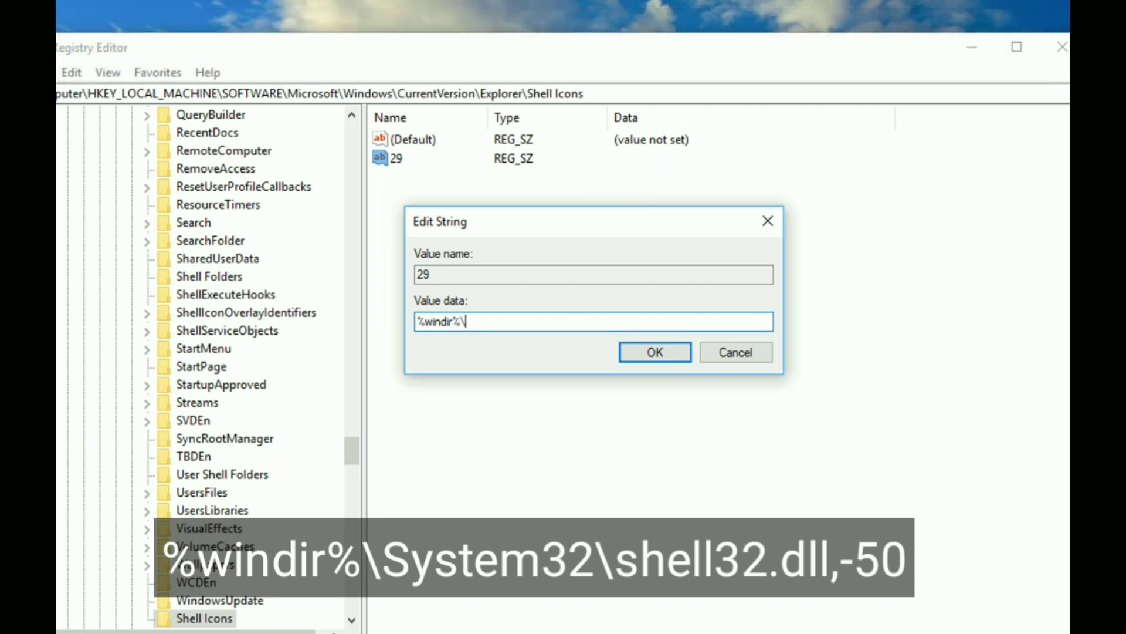
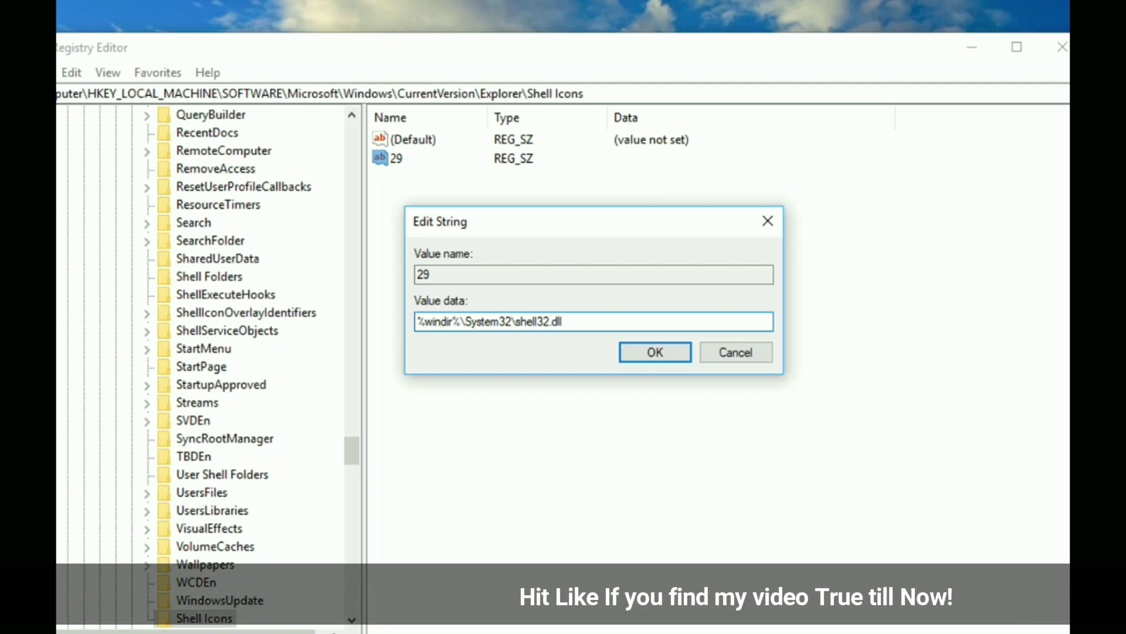
- Finish entering %windir%\System32\shell32.dll,-50 as value 29's data and confirm it
type(".dll,-")
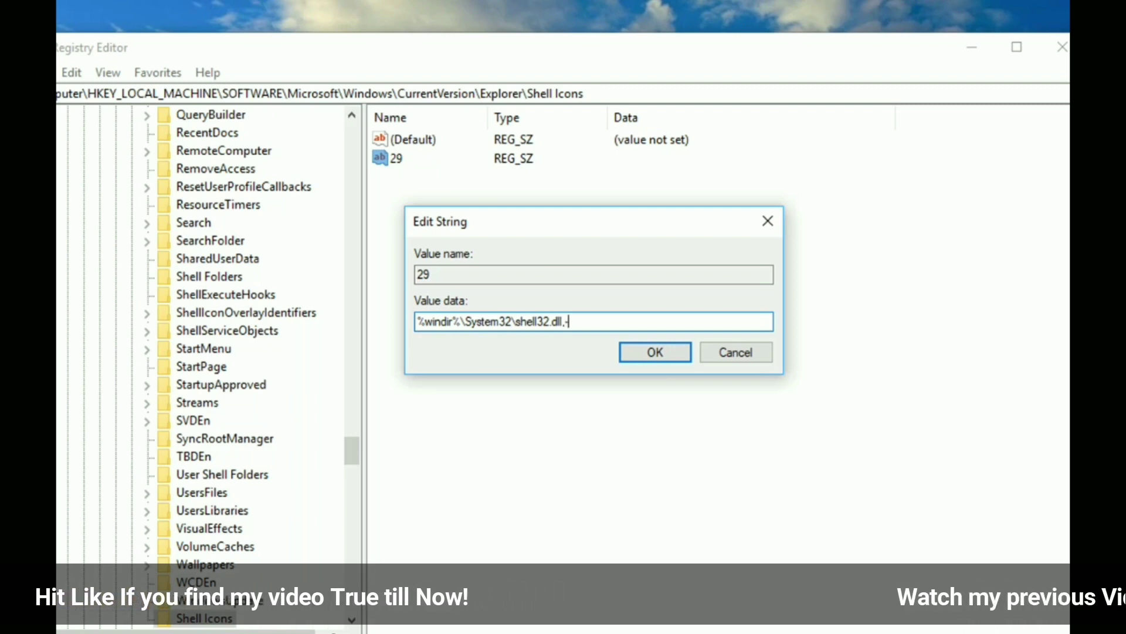
type("50")
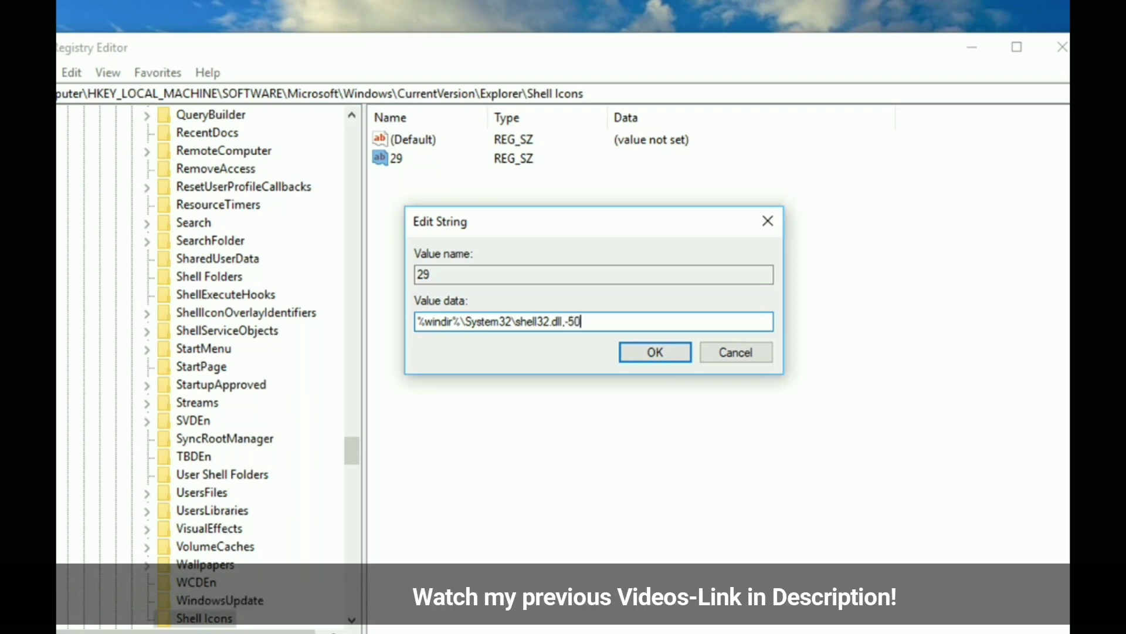
left_click_drag(660, 323, 404, 322)
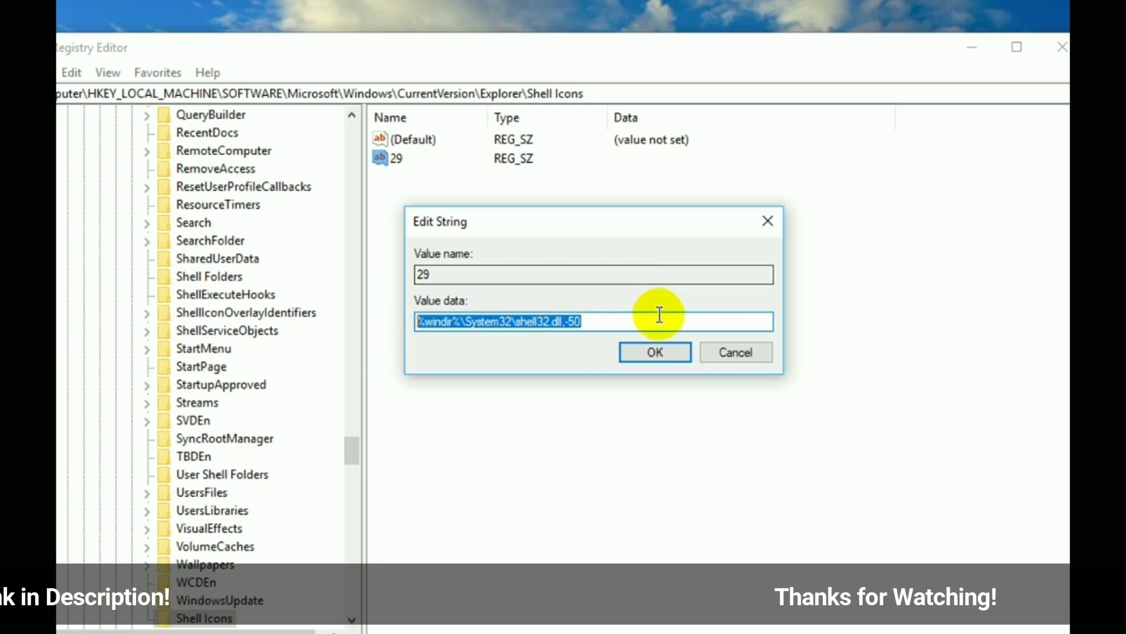
left_click(656, 352)
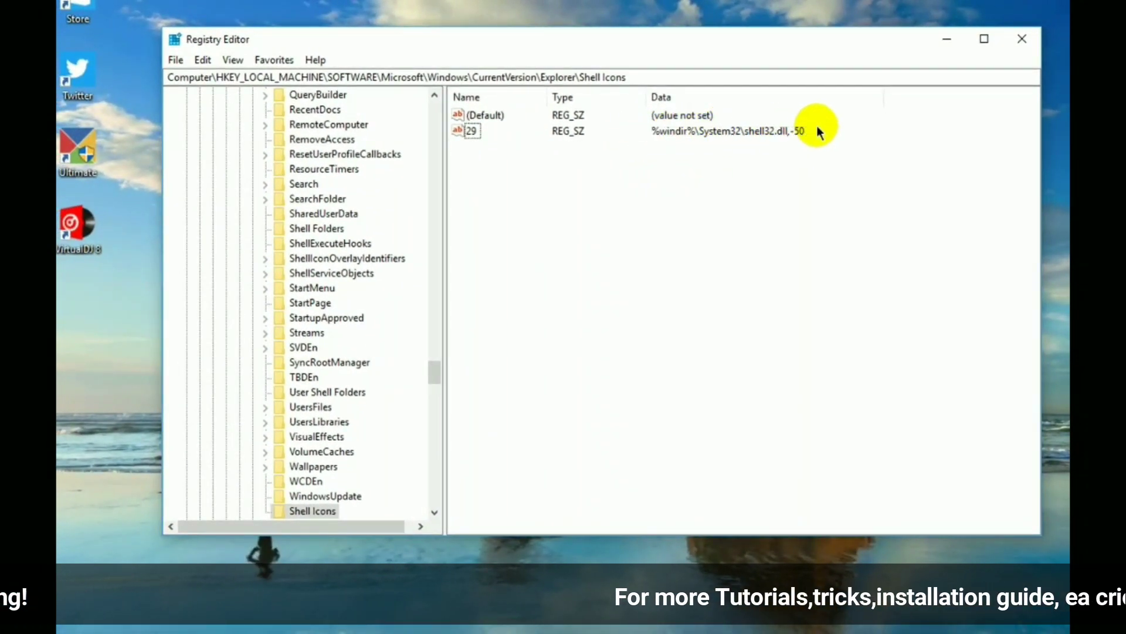
left_click_drag(644, 140, 825, 124)
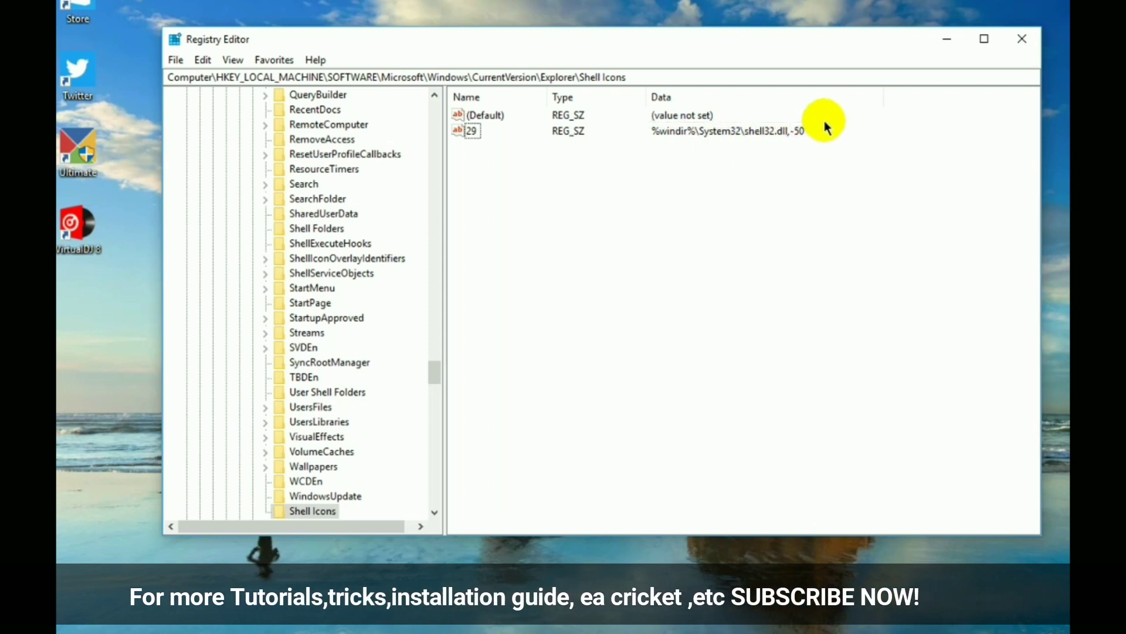
left_click(593, 167)
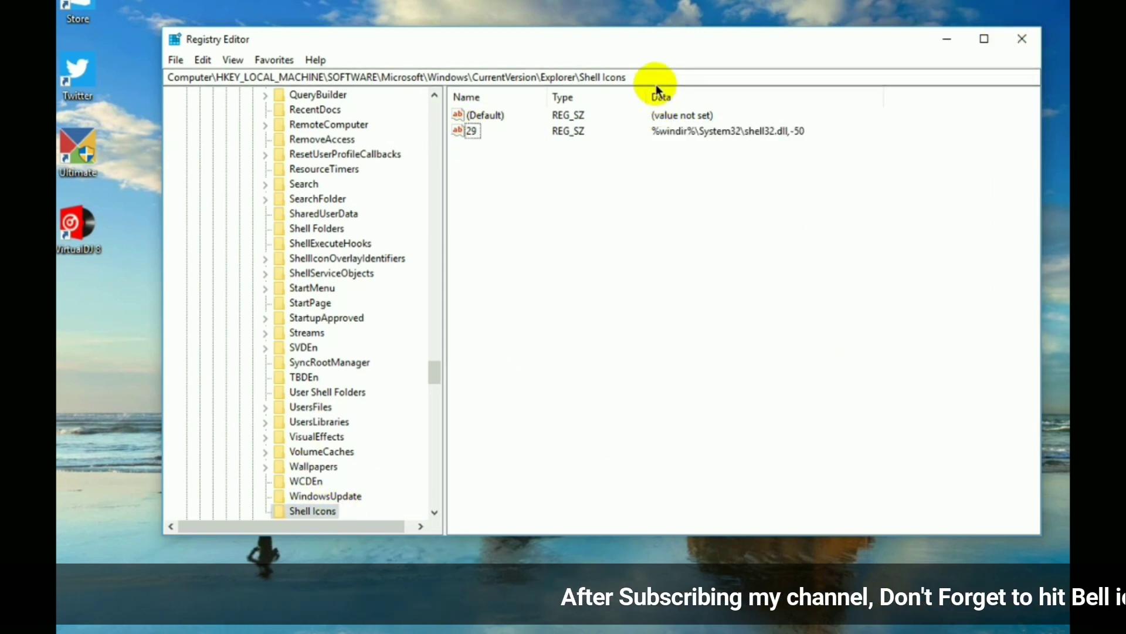
left_click_drag(573, 76, 250, 56)
left_click(552, 201)
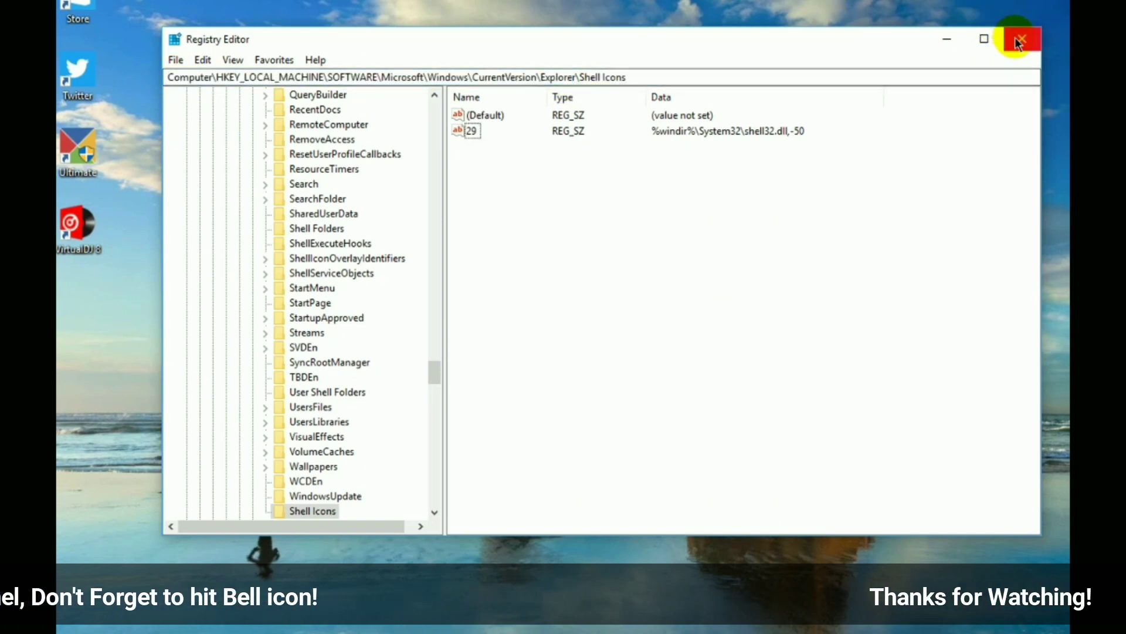
- Close Registry Editor and sign out of Windows from the Start button's power-user menu
left_click(1018, 41)
right_click(434, 269)
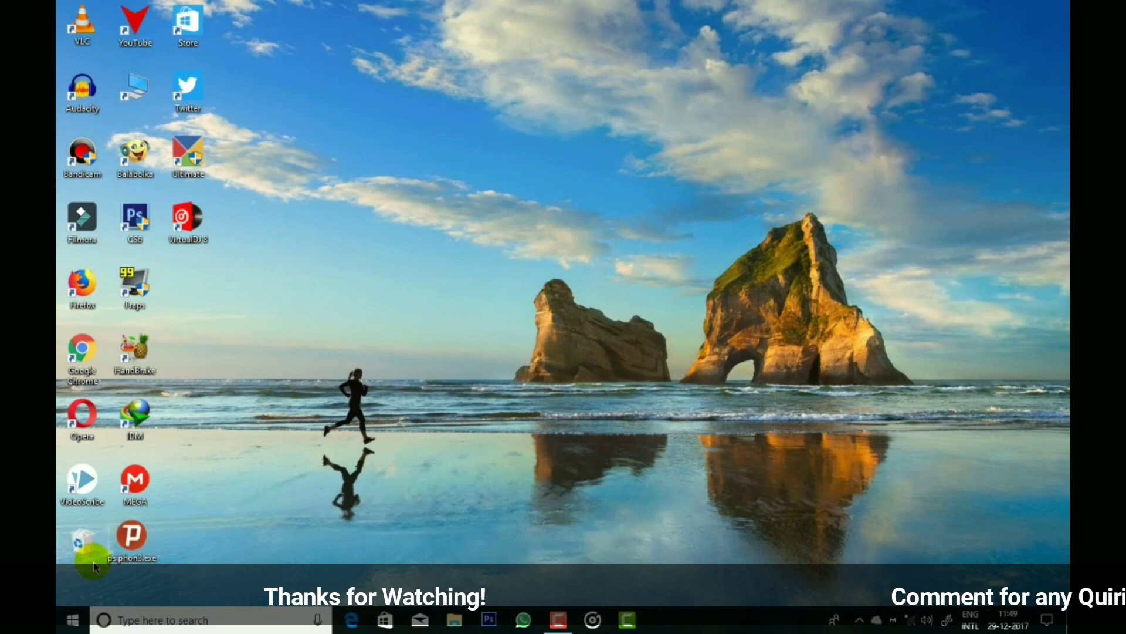
right_click(66, 628)
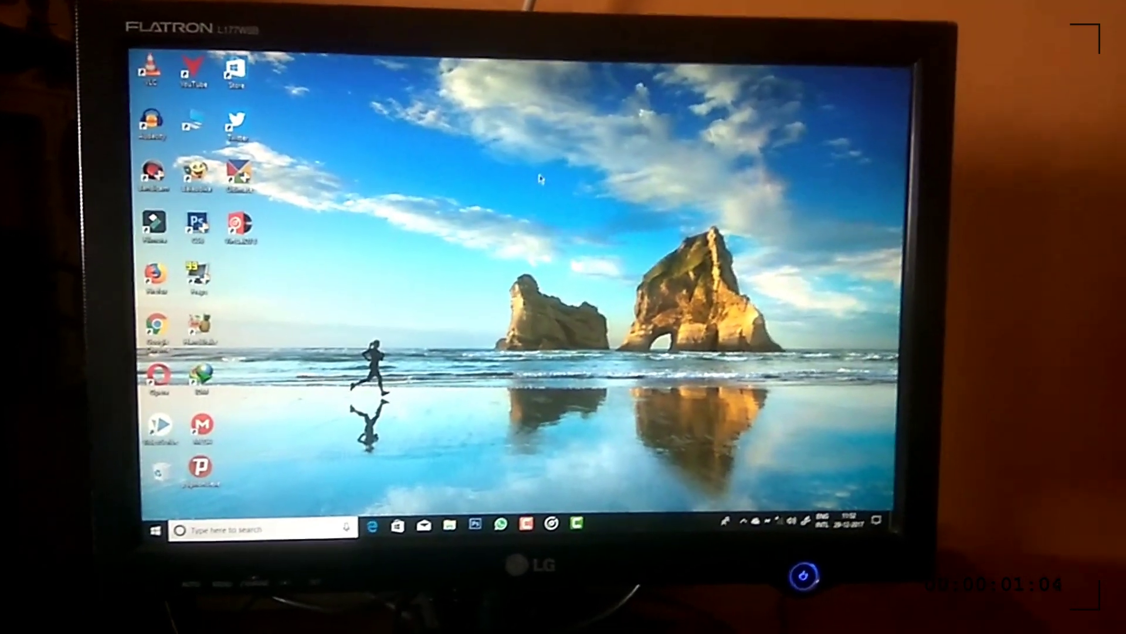
right_click(594, 178)
left_click(597, 212)
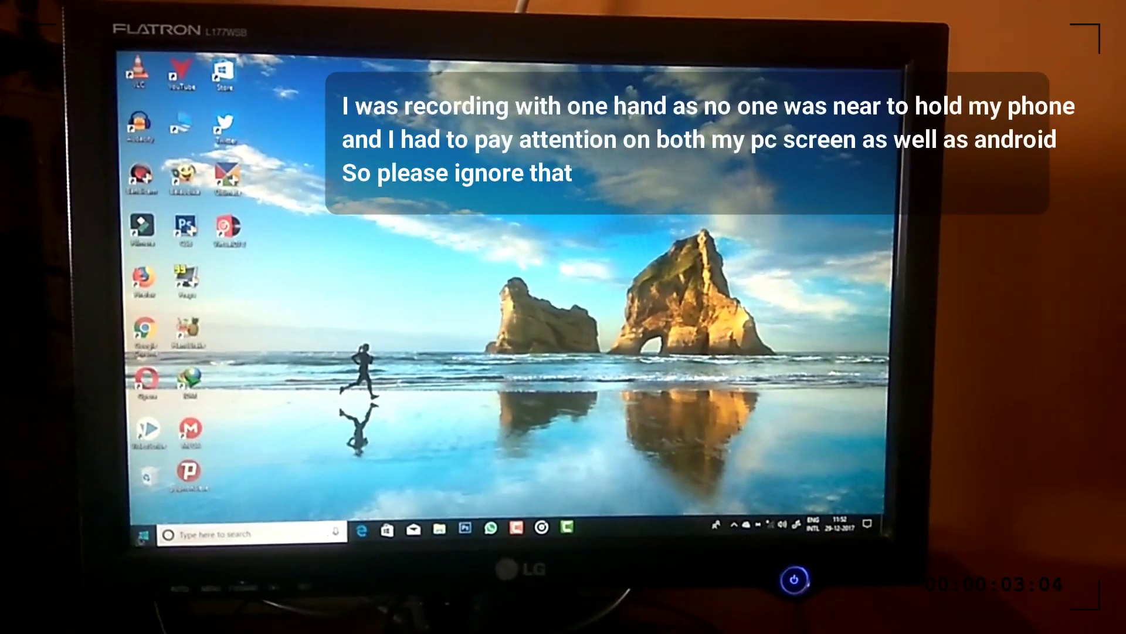
right_click(143, 536)
mouse_move(209, 508)
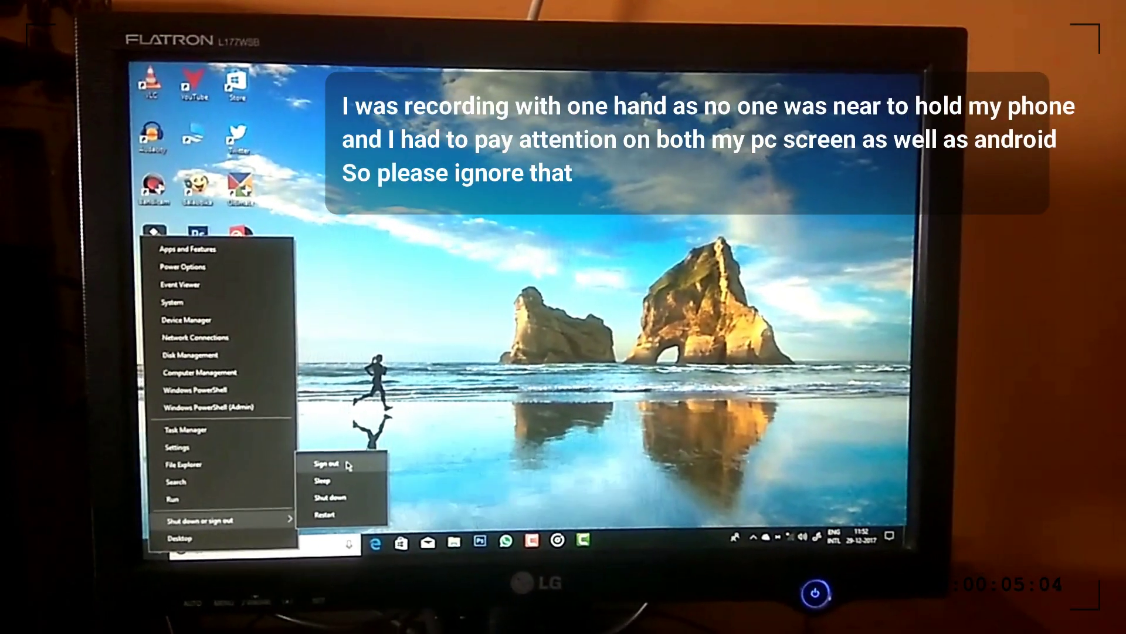
left_click(348, 466)
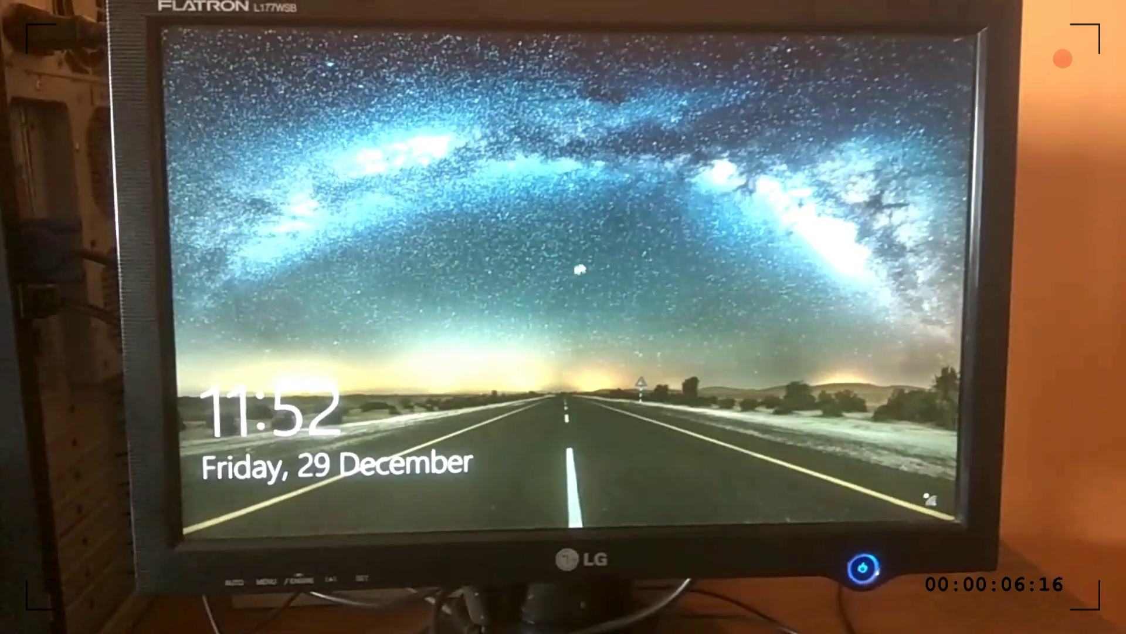
- Dismiss the lock screen and enter the account PIN to return to the desktop
left_click(559, 274)
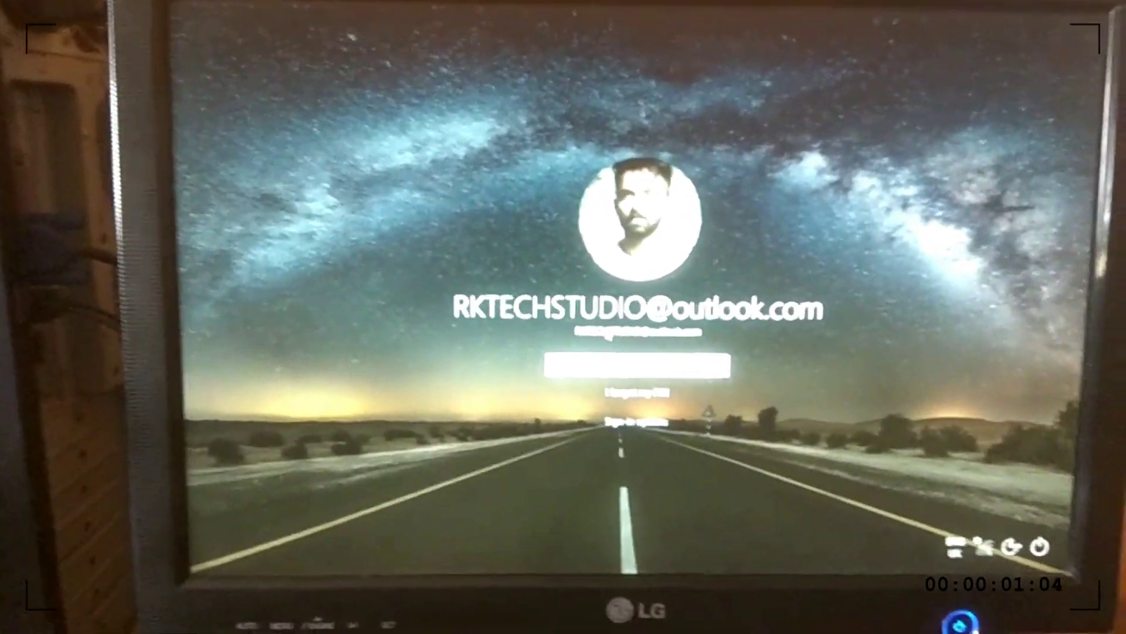
type("0000")
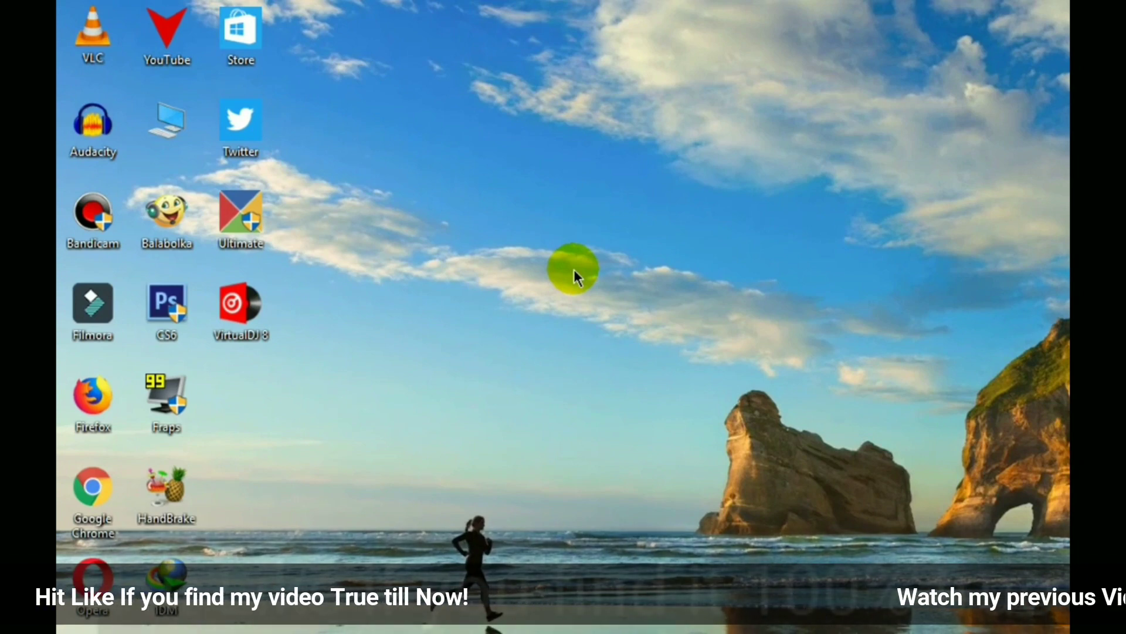
- Refresh the desktop three times from its context menu
right_click(401, 169)
left_click(438, 227)
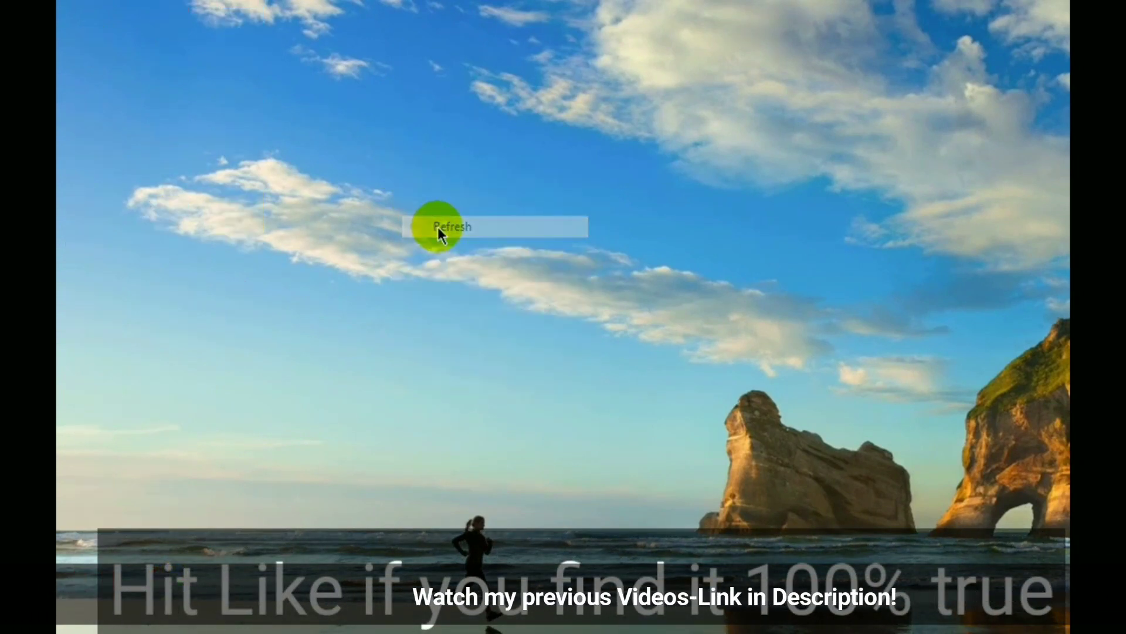
right_click(437, 227)
left_click(479, 281)
right_click(480, 275)
left_click(528, 338)
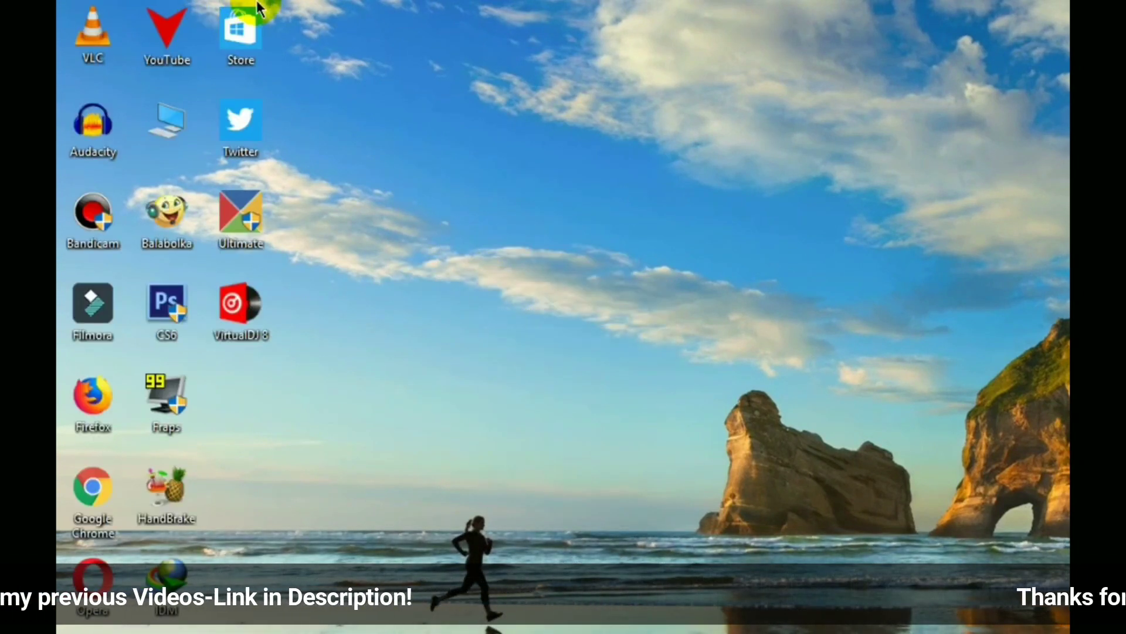
- Select all desktop icons to inspect them, then refresh the desktop twice more
left_click_drag(59, 24, 500, 528)
right_click(381, 451)
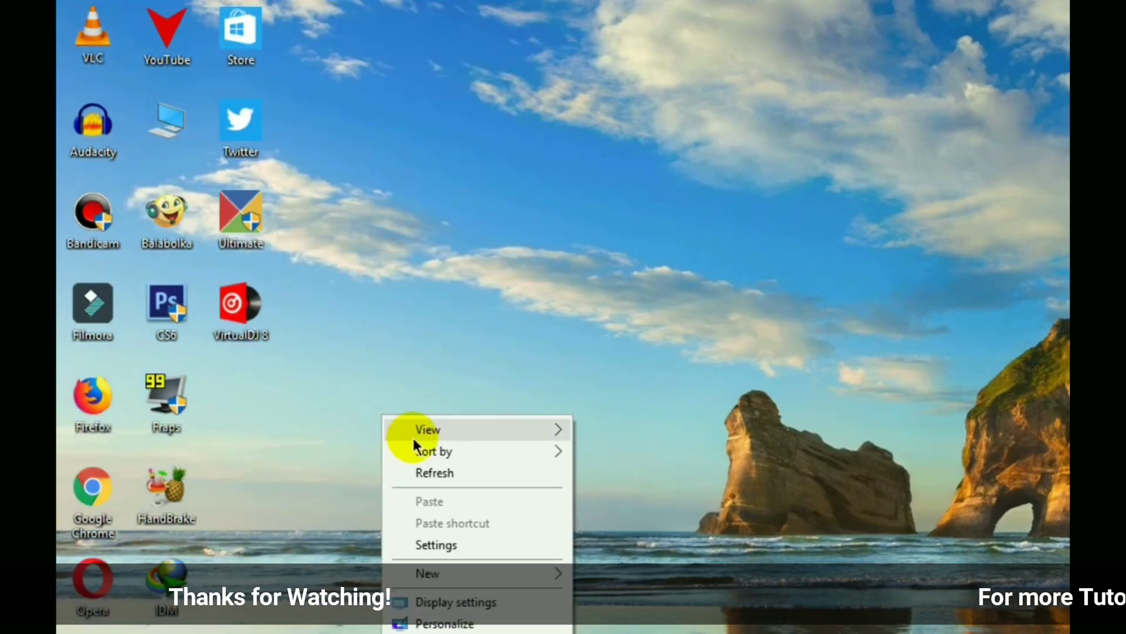
left_click(450, 480)
right_click(450, 480)
left_click(503, 546)
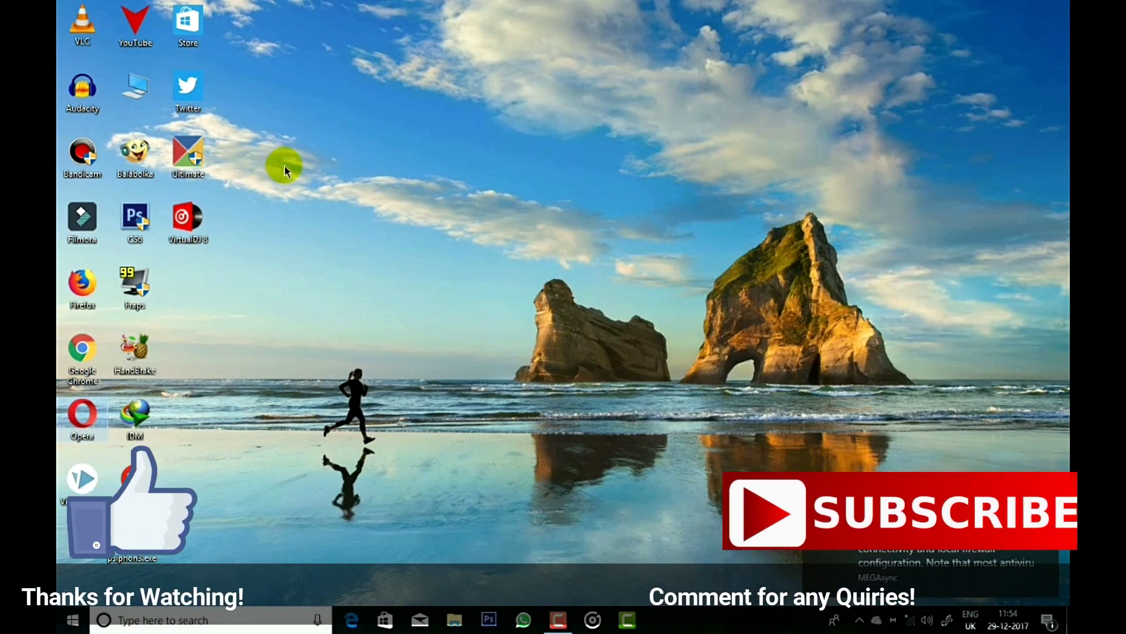
- Refresh the desktop again from an empty area's context menu so the shortcuts redraw
right_click(301, 249)
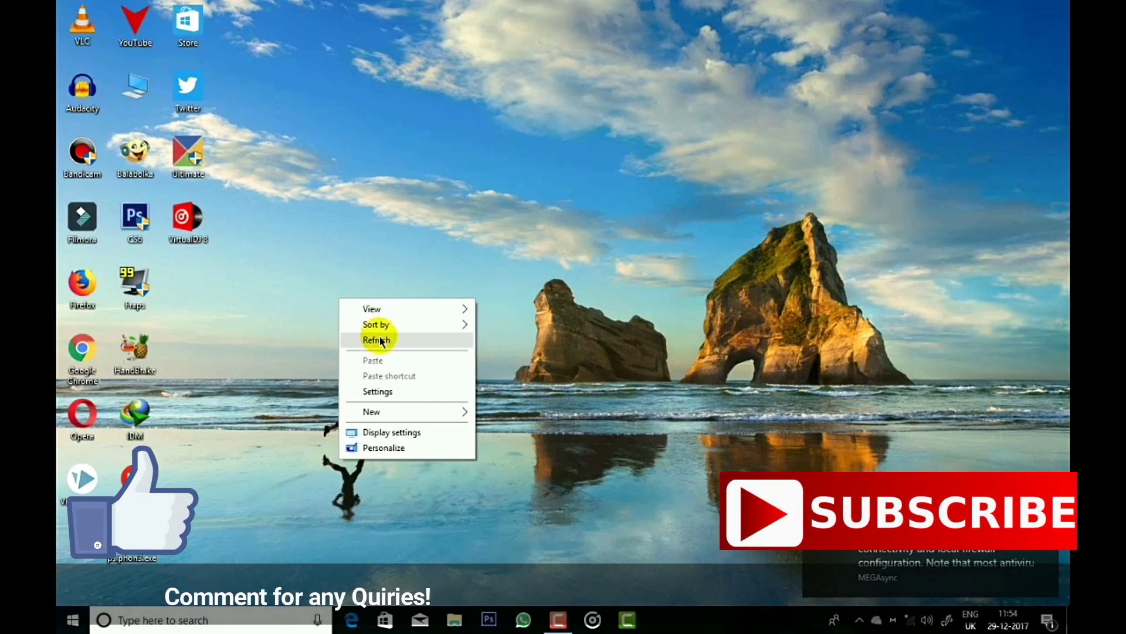
right_click(426, 382)
left_click(454, 416)
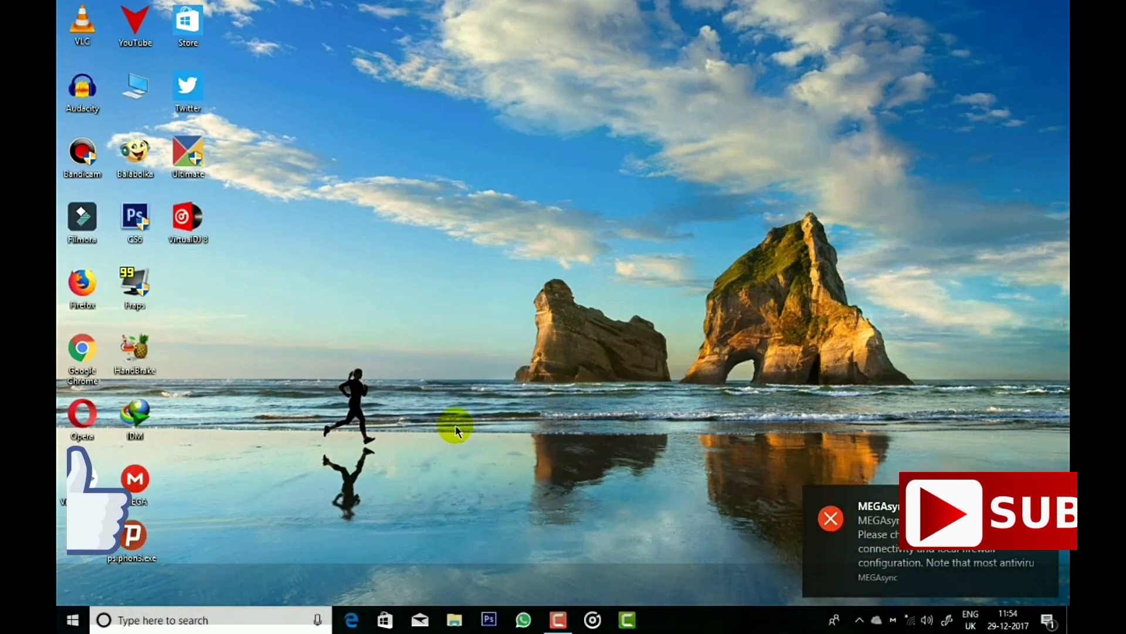